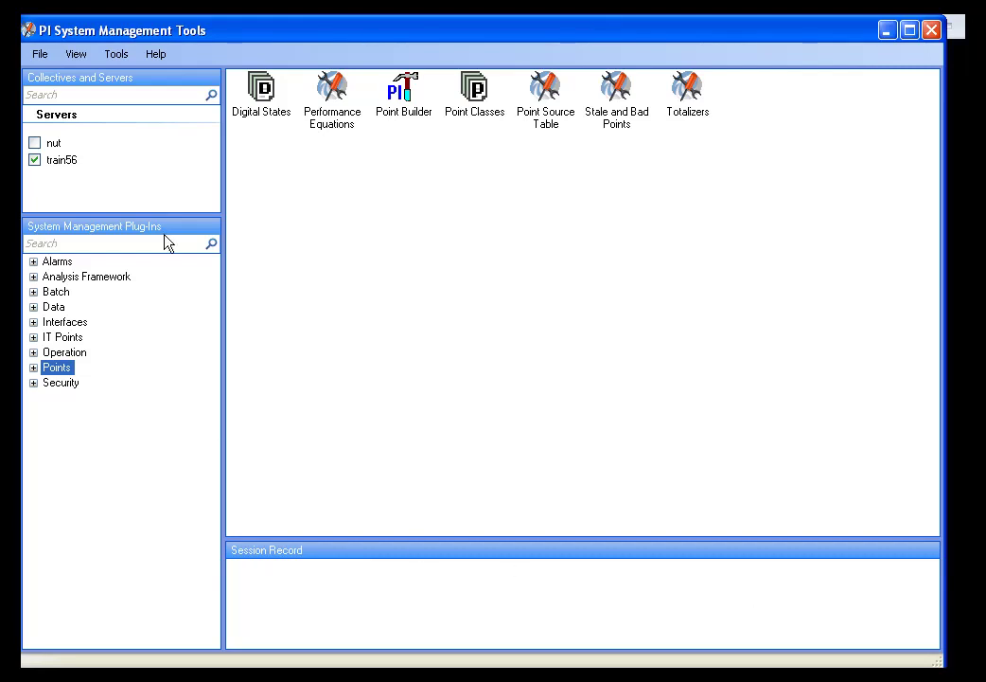
# - Start a new performance equation point named Trigger1 with point type Int16
pyautogui.click(33, 367)
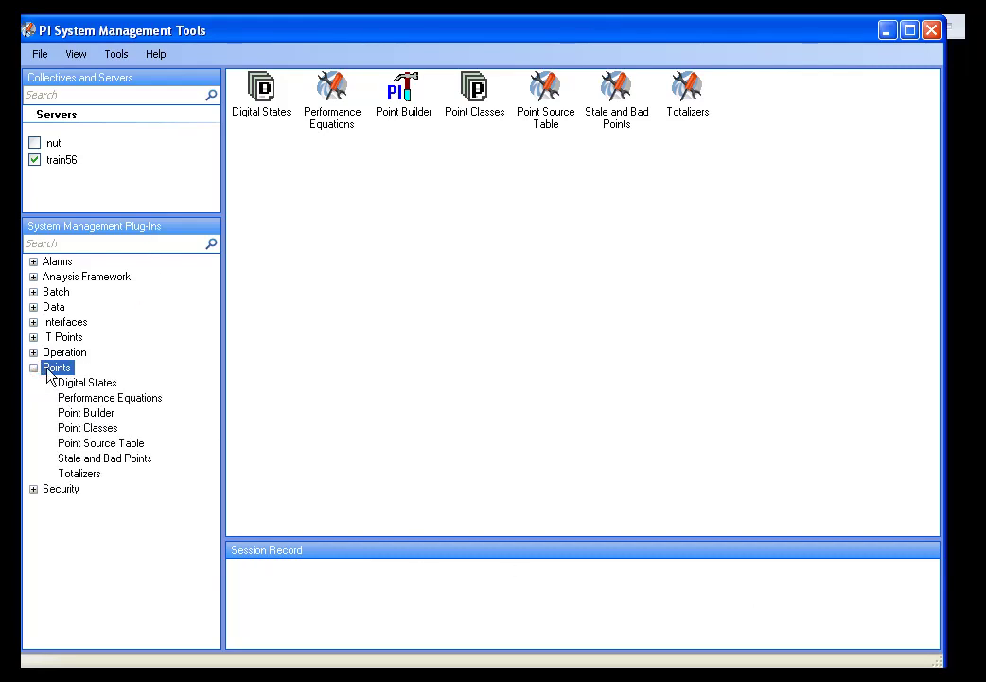
pyautogui.click(97, 399)
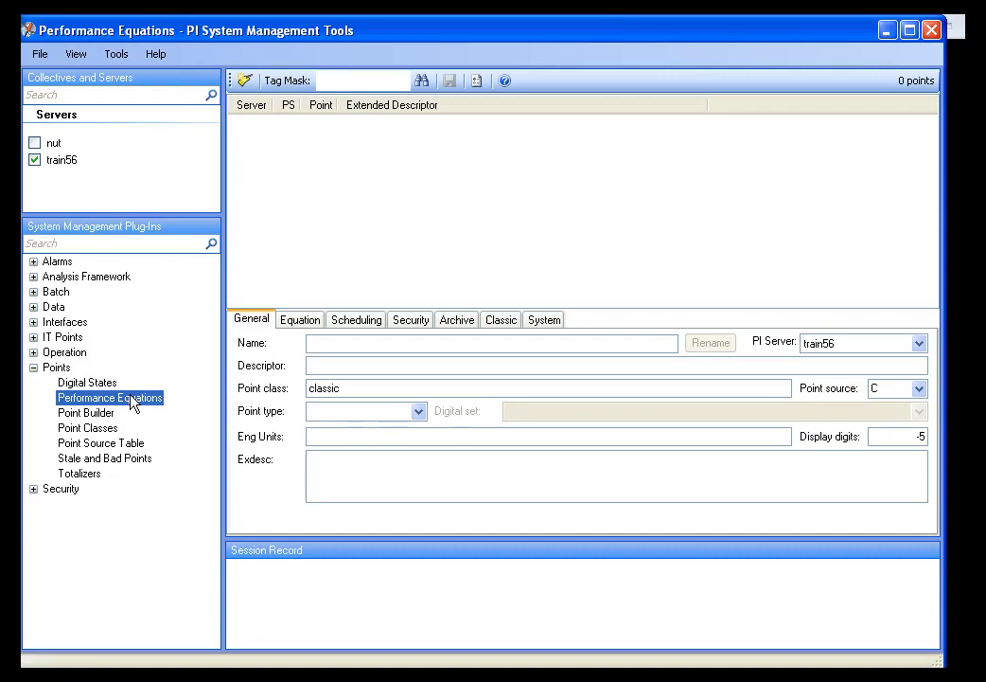
pyautogui.click(334, 344)
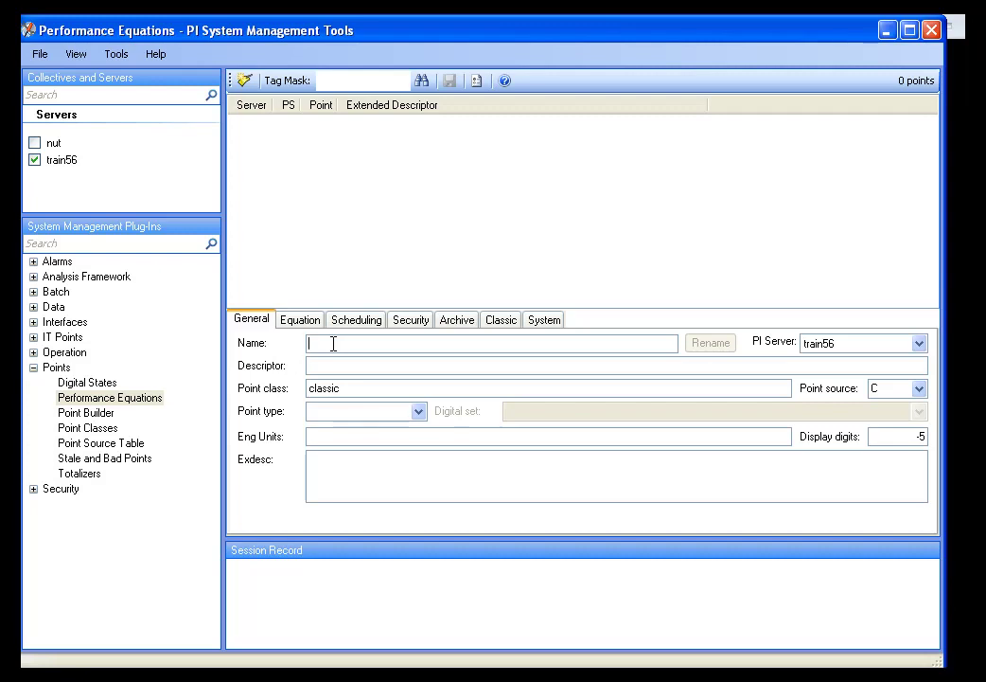
pyautogui.write('Trigger1')
pyautogui.click(418, 412)
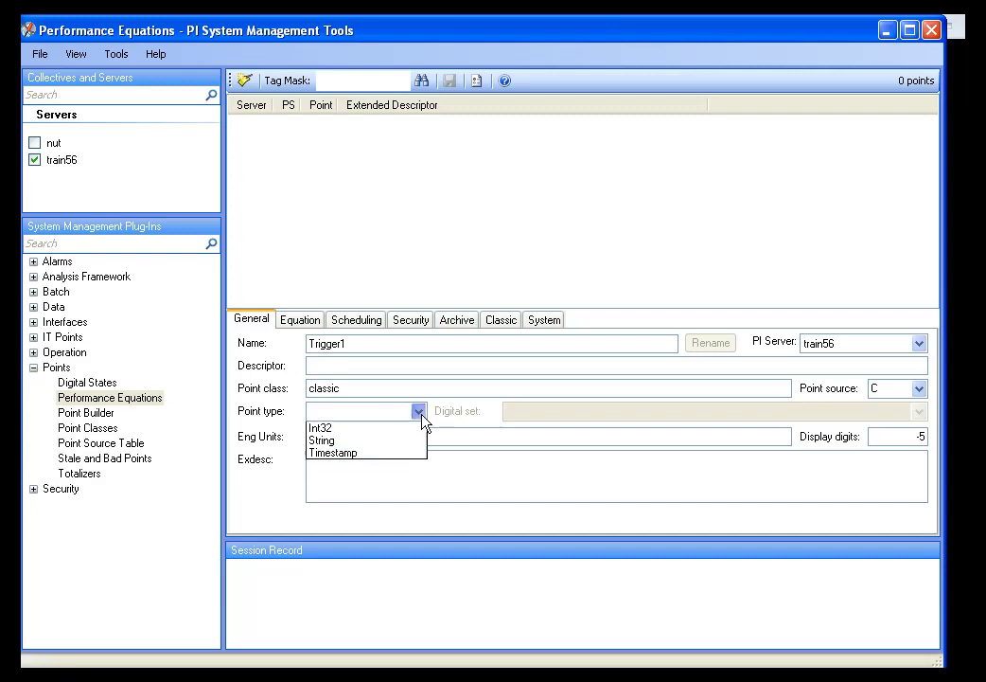
pyautogui.click(332, 478)
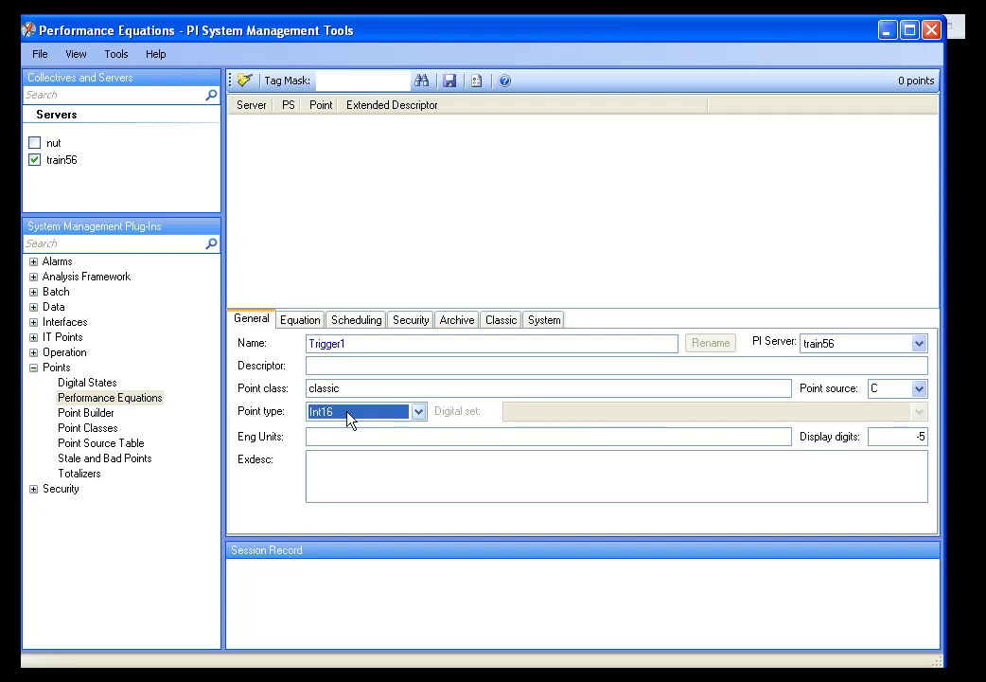
pyautogui.click(865, 394)
# - Enter the equation cdt158 > 80 for Trigger1 and evaluate it
pyautogui.click(291, 324)
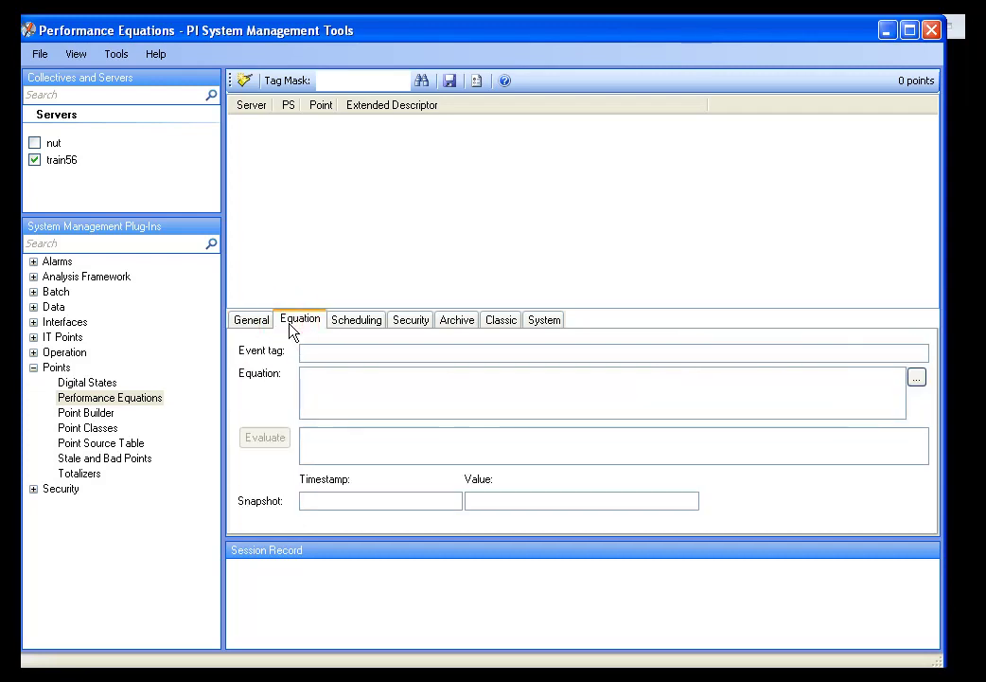
pyautogui.click(331, 378)
pyautogui.write('cdt158')
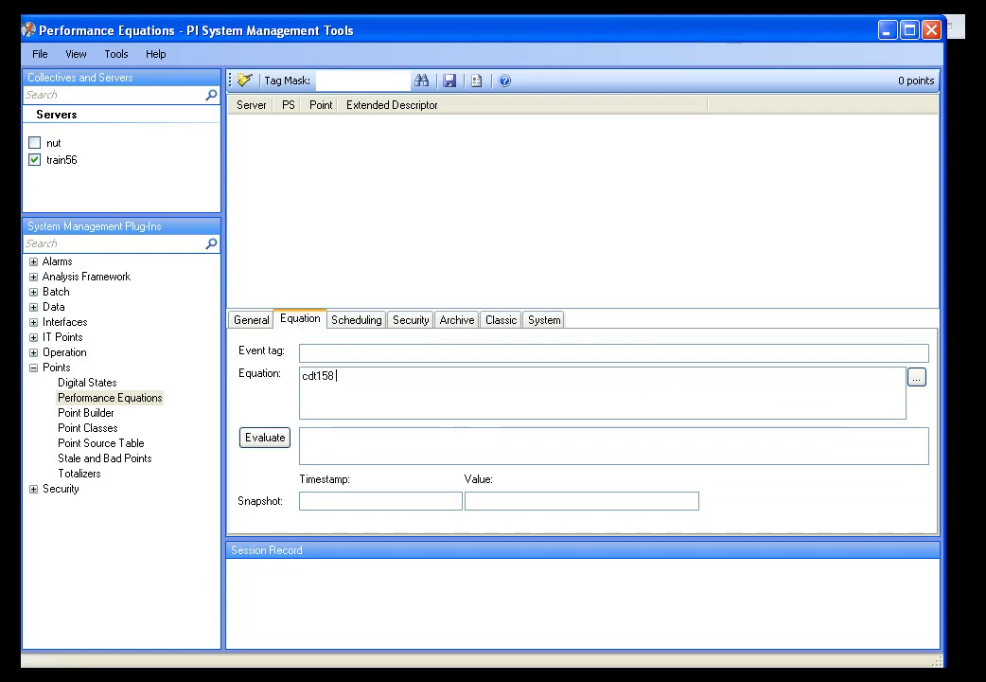
pyautogui.write(' > ')
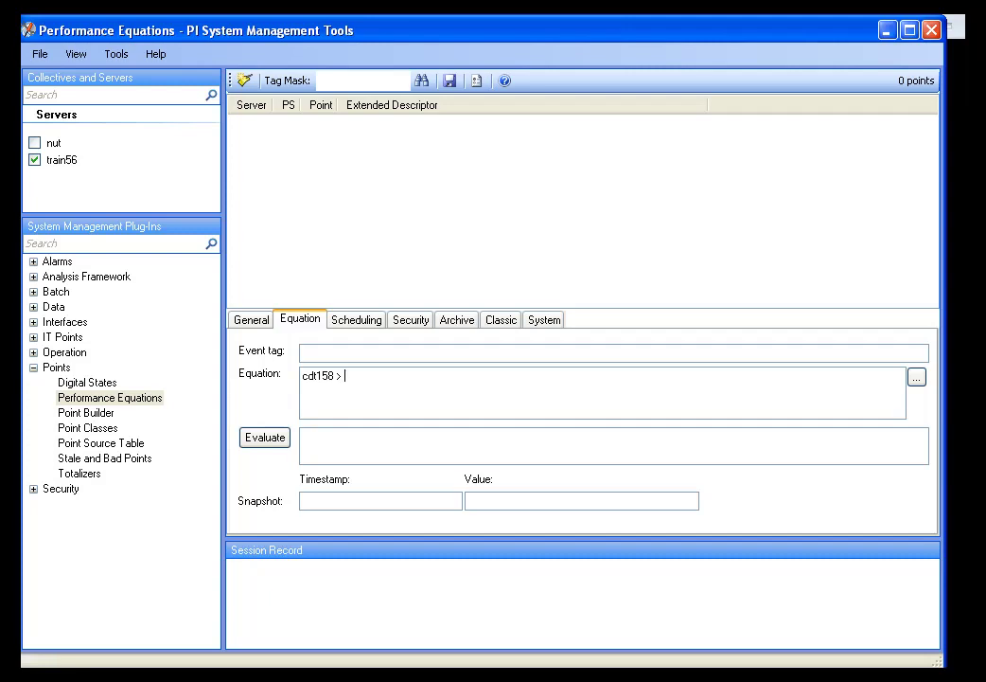
pyautogui.write('80')
pyautogui.click(267, 438)
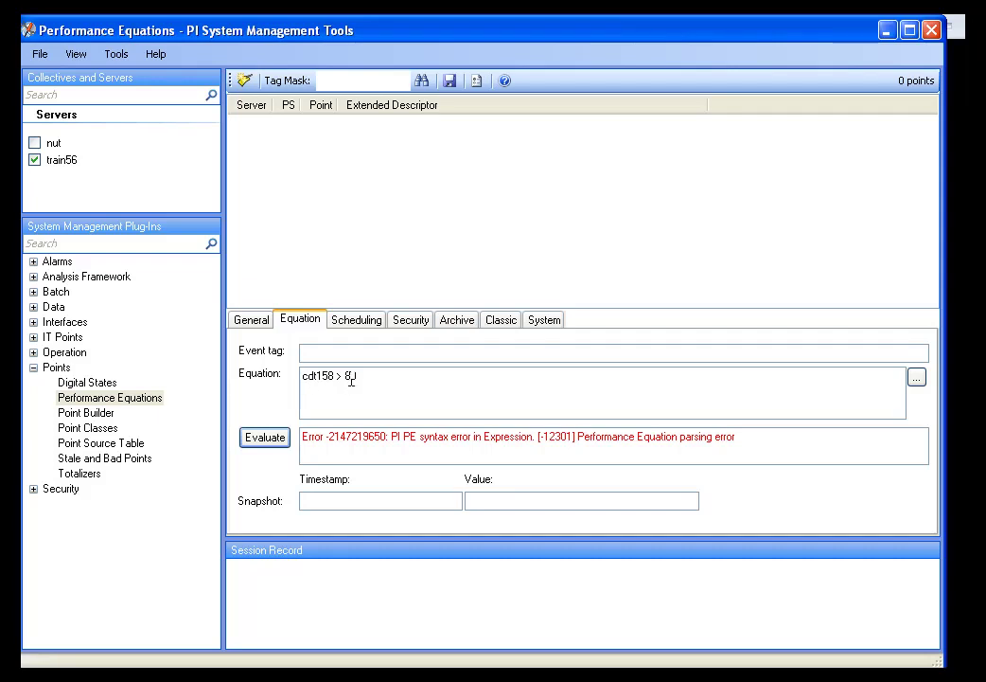
# - Enclose the tag name in single quotes so the equation reads 'cdt158' > 80, and evaluate it again
pyautogui.click(303, 376)
pyautogui.write("'")
pyautogui.click(332, 376)
pyautogui.write("'")
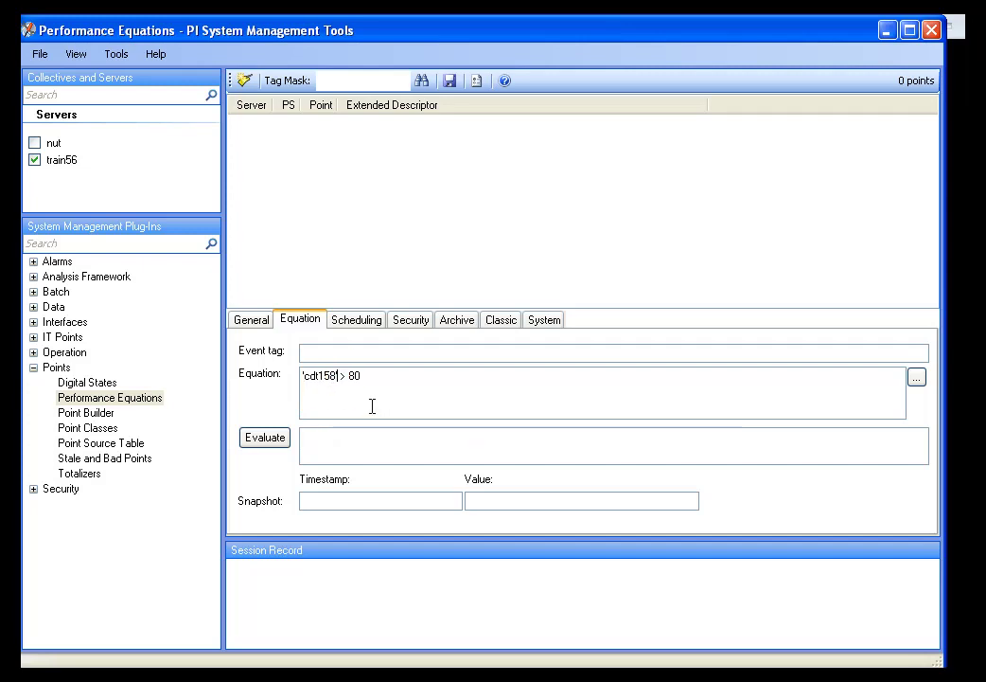
pyautogui.click(265, 438)
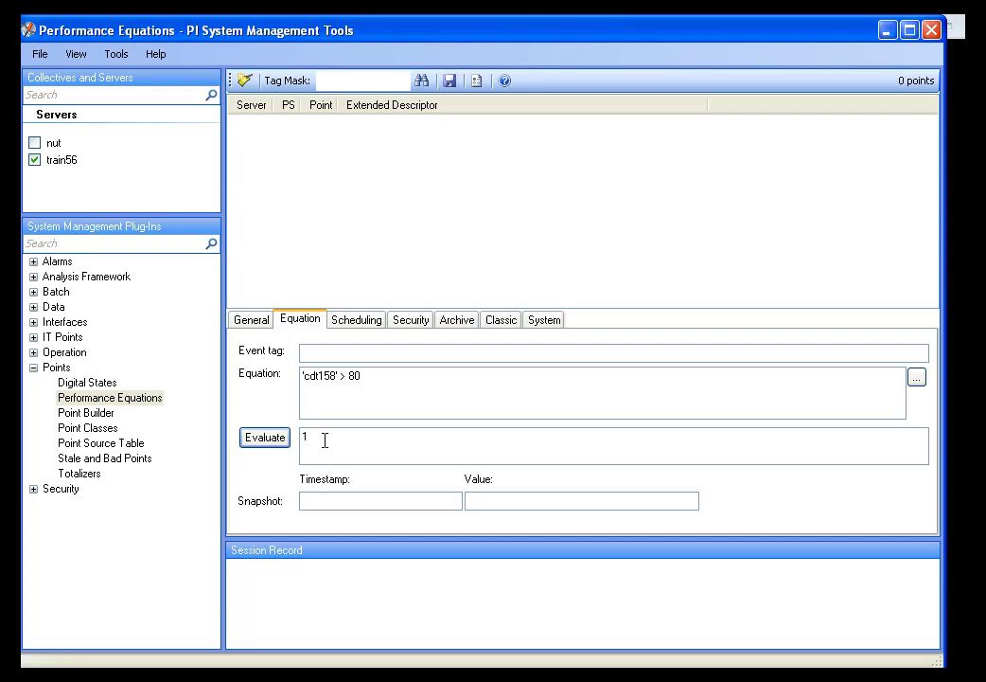
# - Test-evaluate the equation with a threshold of 800 and restore the threshold to 80
pyautogui.write('0')
pyautogui.click(271, 441)
pyautogui.click(375, 373)
pyautogui.press('BackSpace')
# - Set event-based scheduling with CDT158 as the event tag and timestamp the result with the time when the expression is evaluated
pyautogui.click(366, 322)
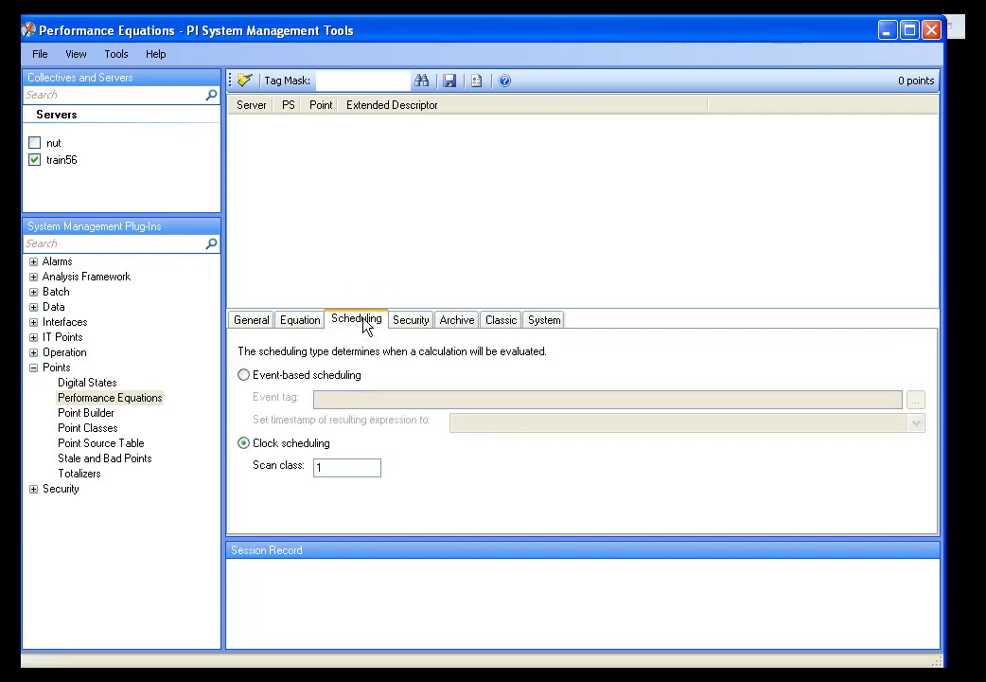
pyautogui.click(282, 452)
pyautogui.click(312, 377)
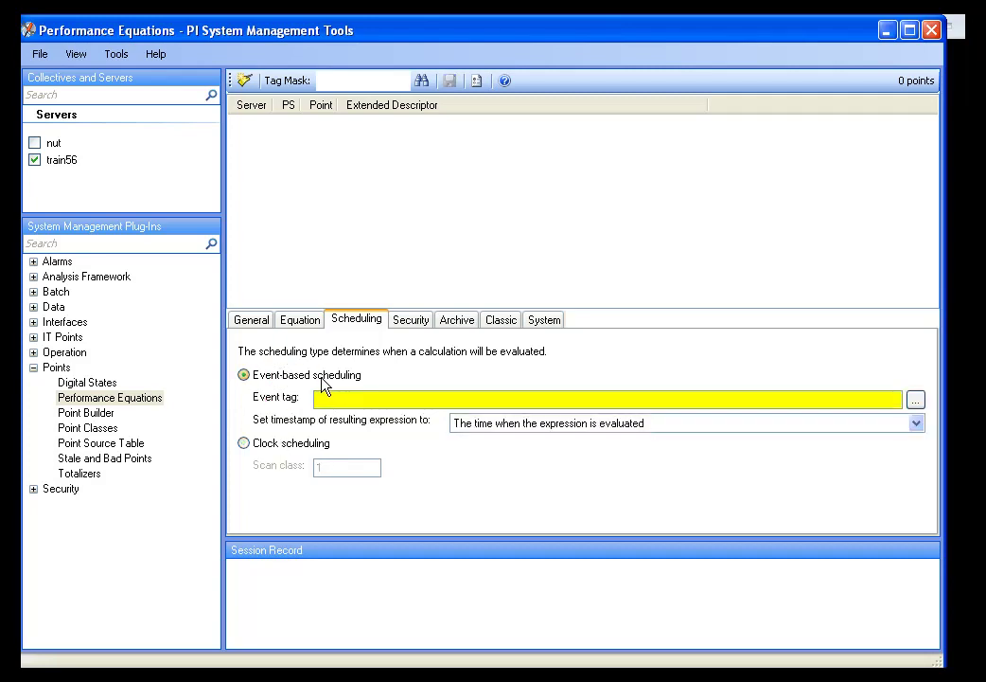
pyautogui.click(916, 401)
pyautogui.write('cdt158')
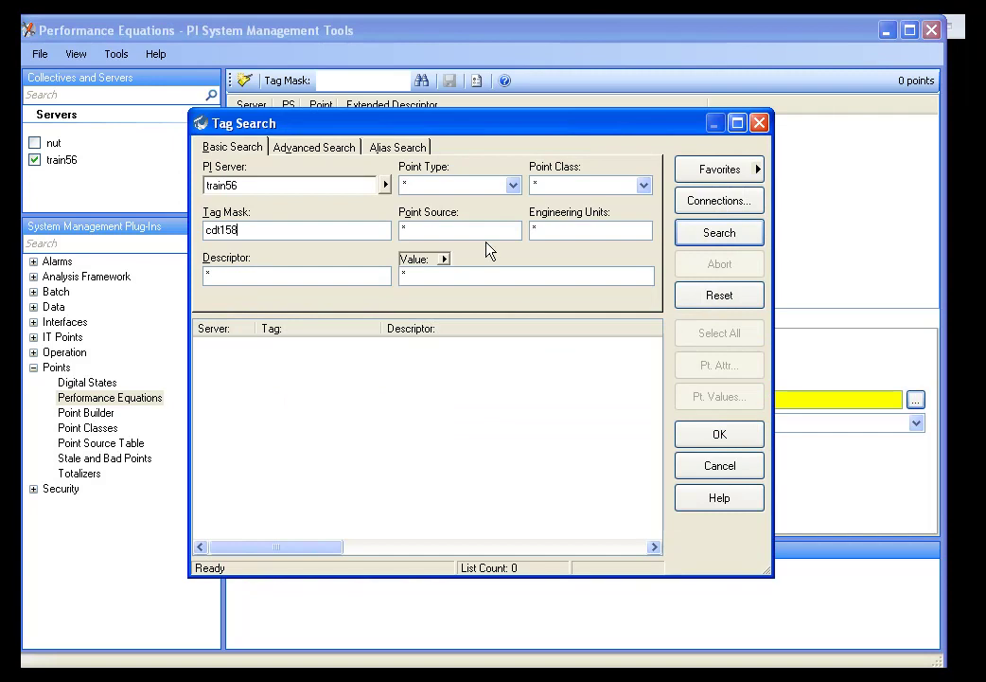
pyautogui.click(736, 234)
pyautogui.click(472, 364)
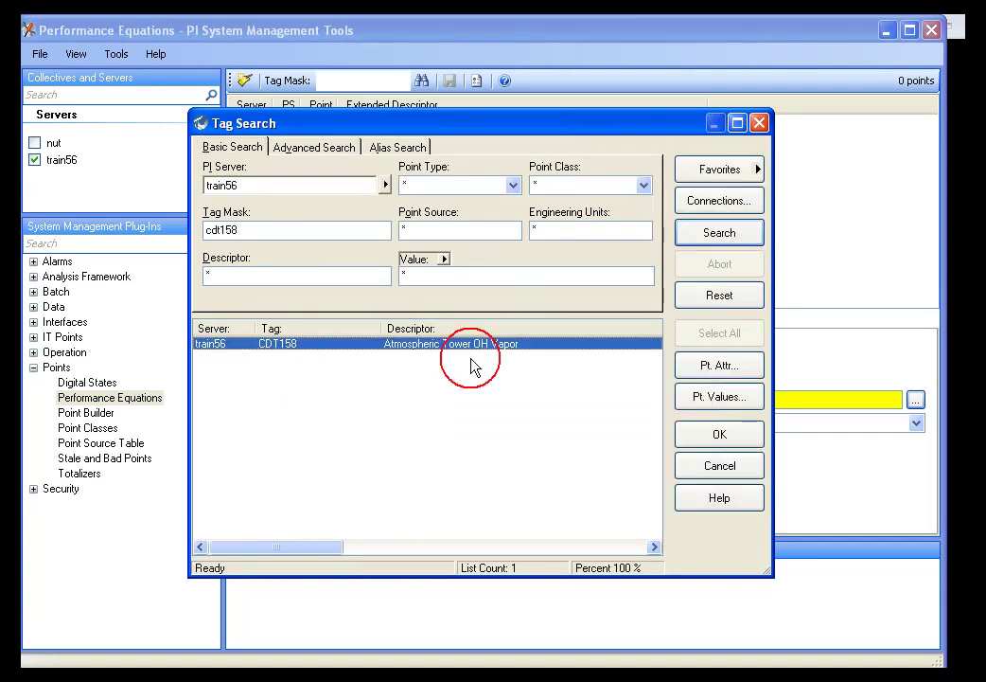
pyautogui.click(718, 433)
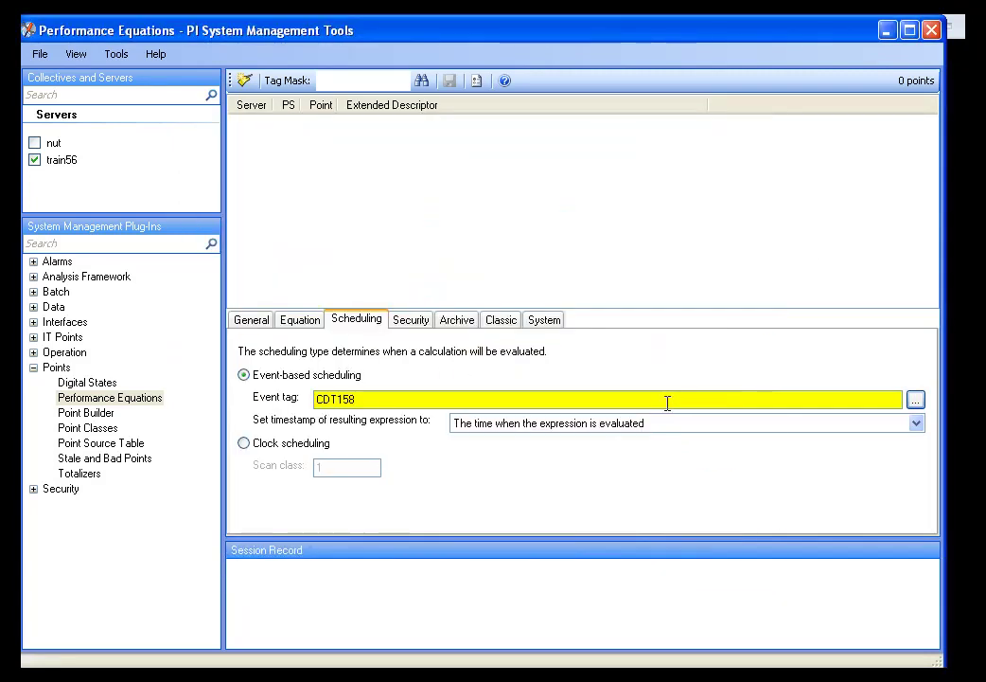
pyautogui.click(573, 425)
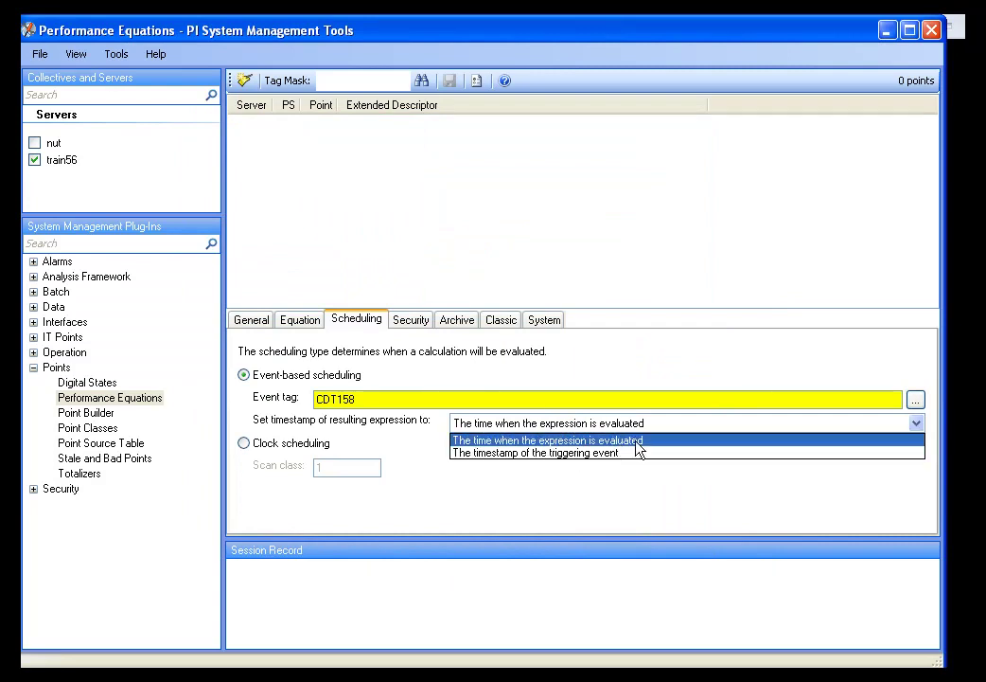
pyautogui.click(560, 441)
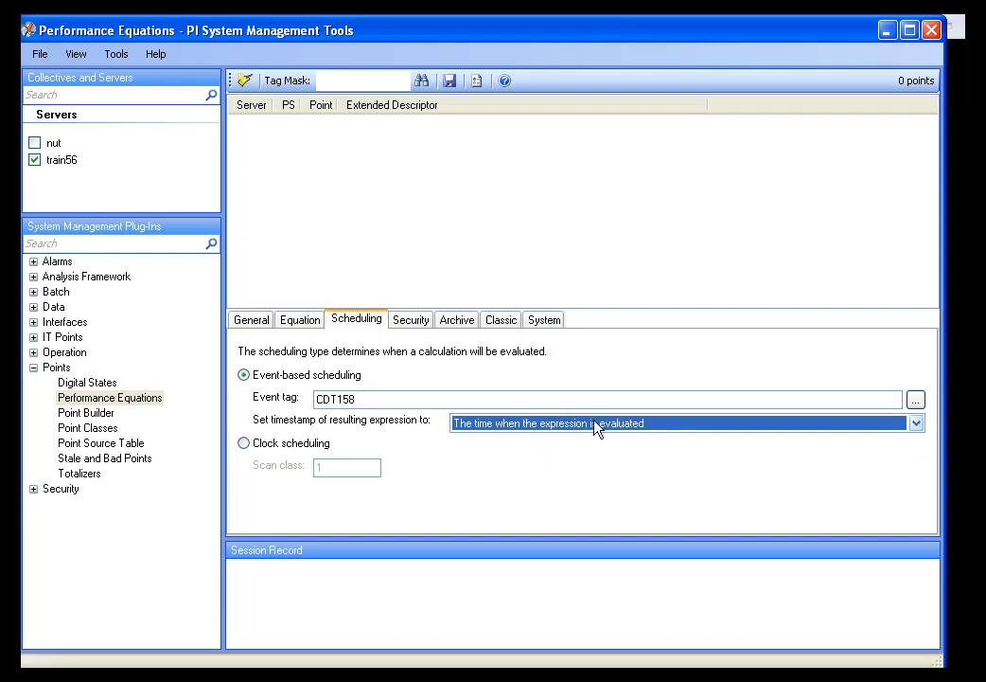
# - Check the event tag shown with the equation, and review the point's scheduling and security settings
pyautogui.click(299, 320)
pyautogui.moveTo(339, 352); pyautogui.dragTo(307, 352)
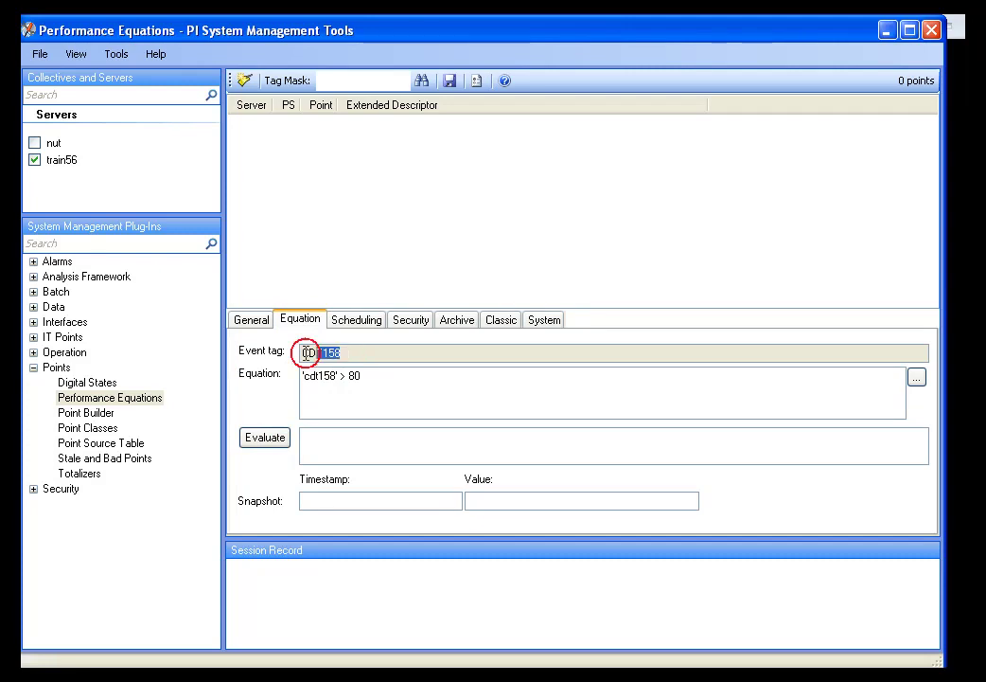
pyautogui.click(360, 320)
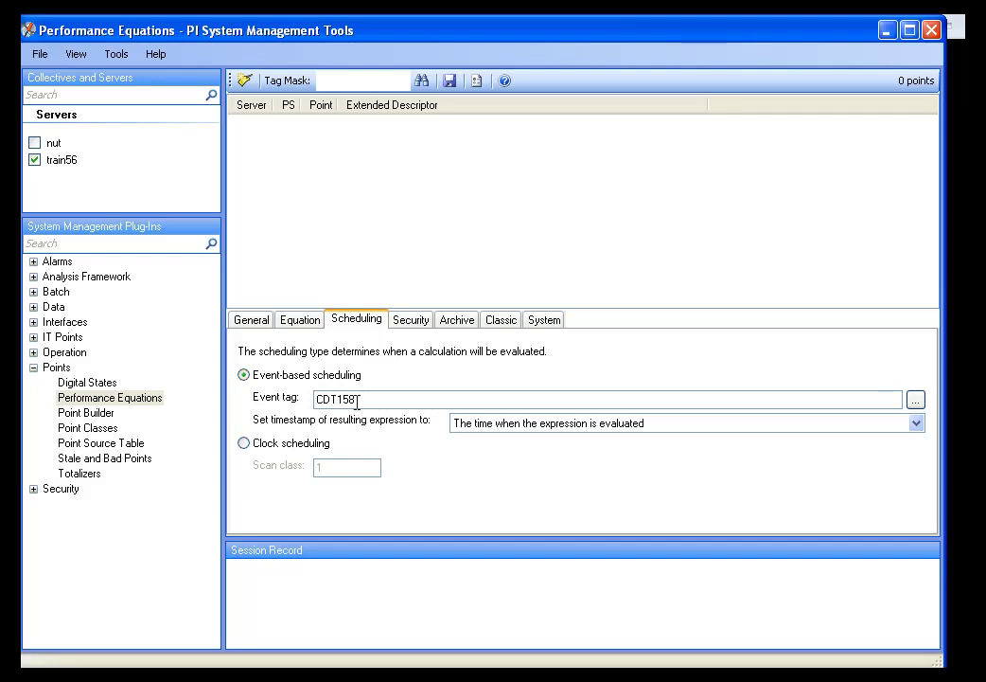
pyautogui.click(314, 323)
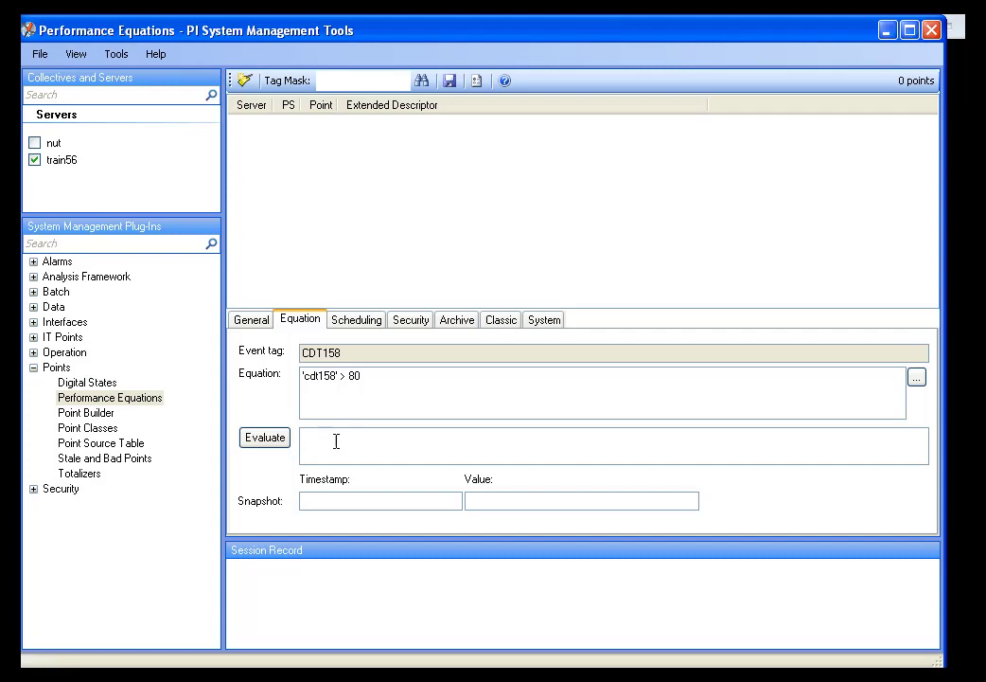
pyautogui.click(416, 322)
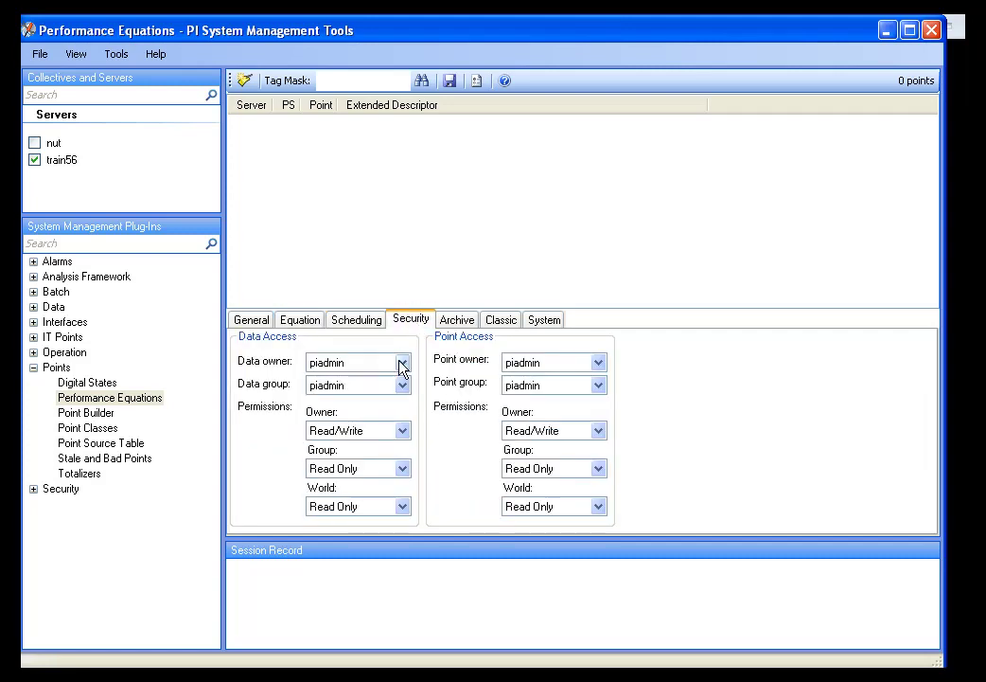
pyautogui.click(464, 320)
pyautogui.click(499, 321)
# - Set the exception deviation to 0 in the archive settings and save the Trigger1 point
pyautogui.click(464, 320)
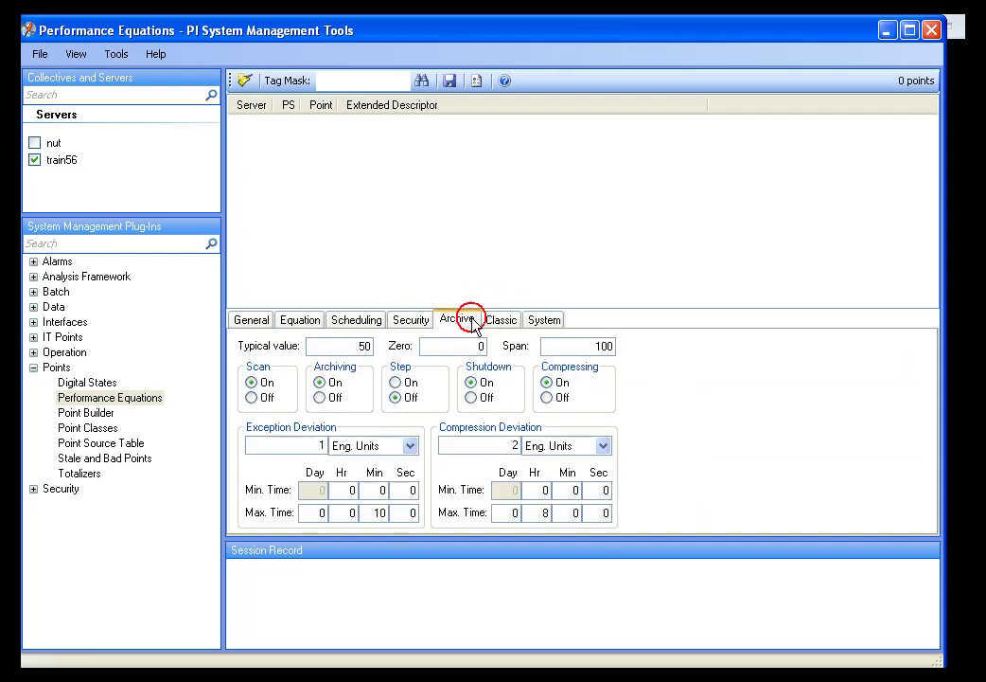
pyautogui.doubleClick(322, 445)
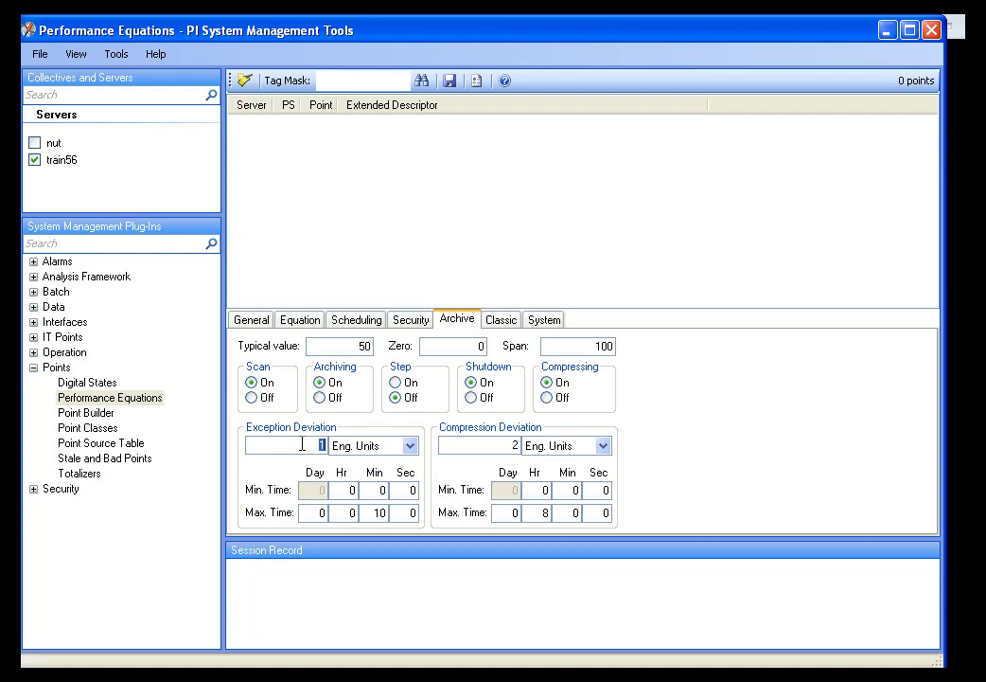
pyautogui.write('0')
pyautogui.moveTo(502, 445); pyautogui.dragTo(526, 450)
pyautogui.click(252, 320)
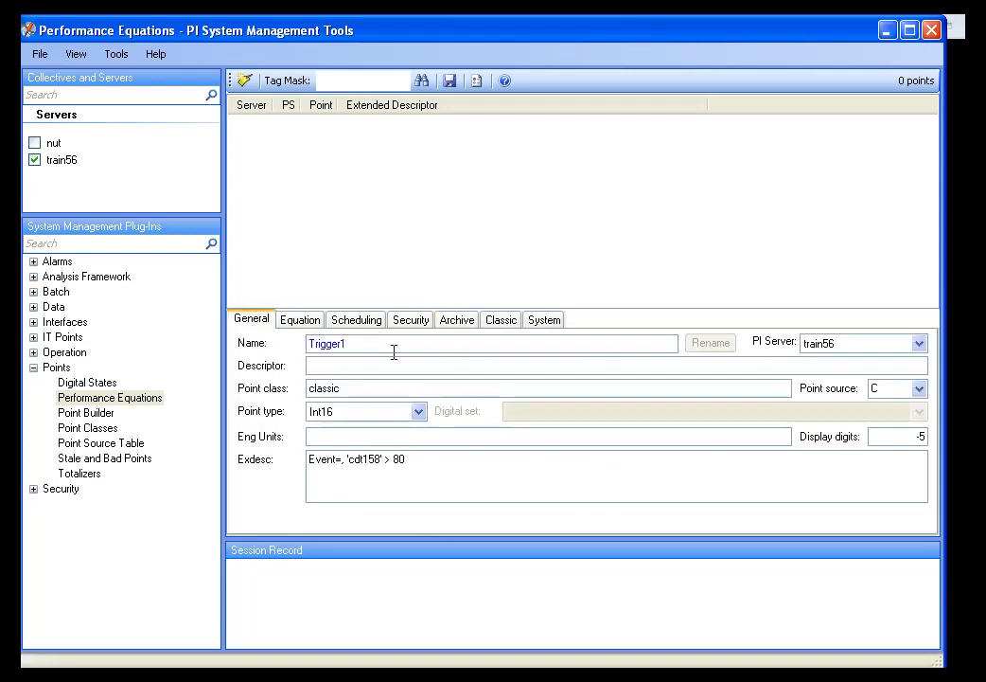
pyautogui.click(450, 80)
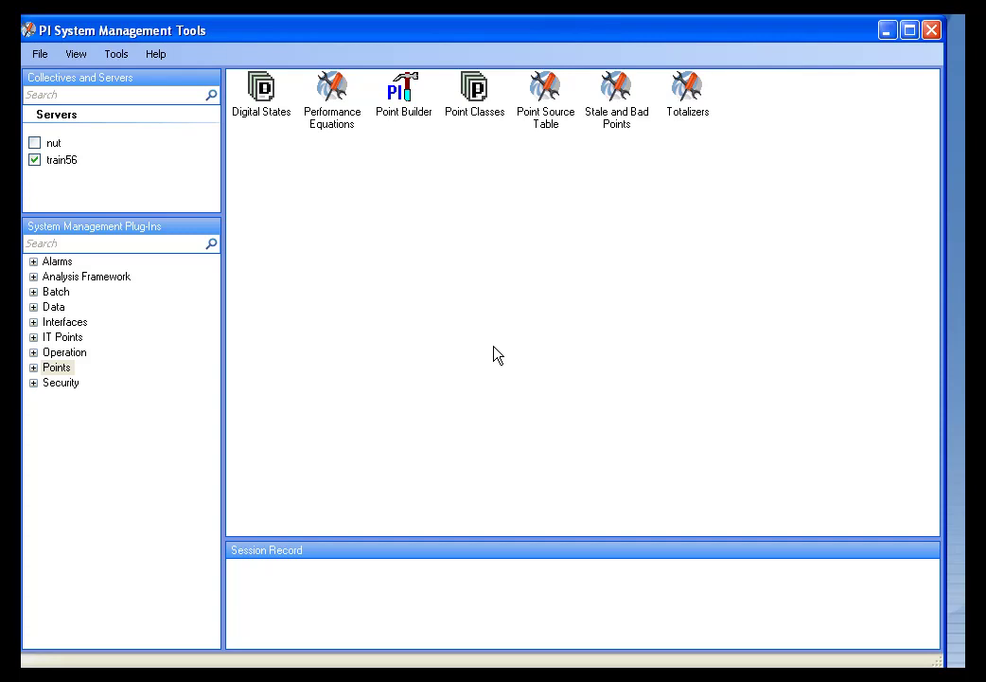
# - Start another performance equation point named Trigger2 with point type Int16
pyautogui.click(33, 368)
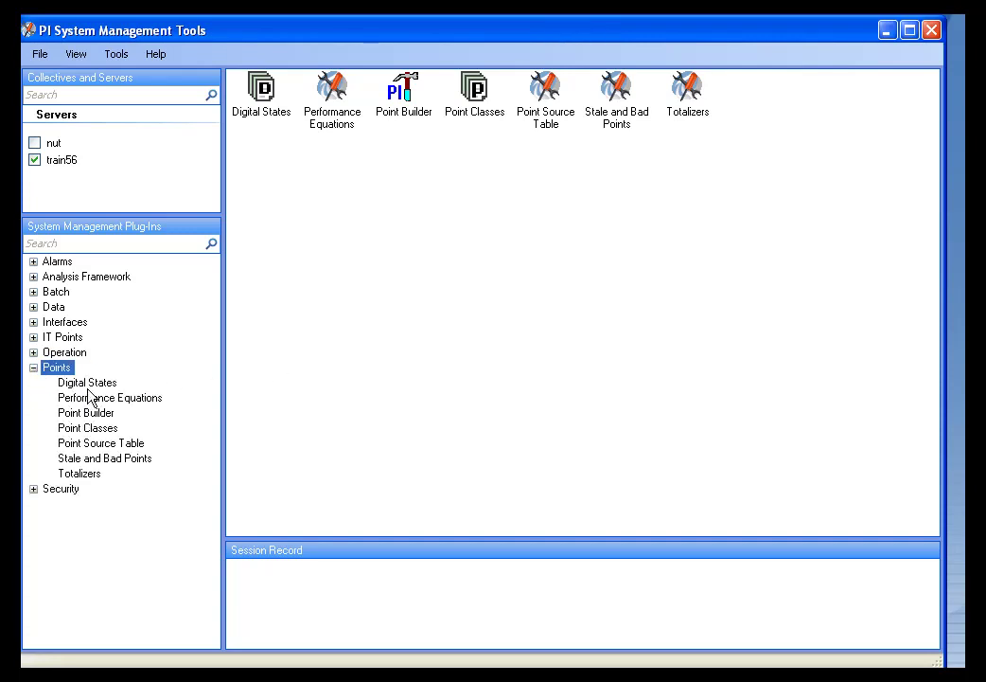
pyautogui.click(98, 400)
pyautogui.click(318, 343)
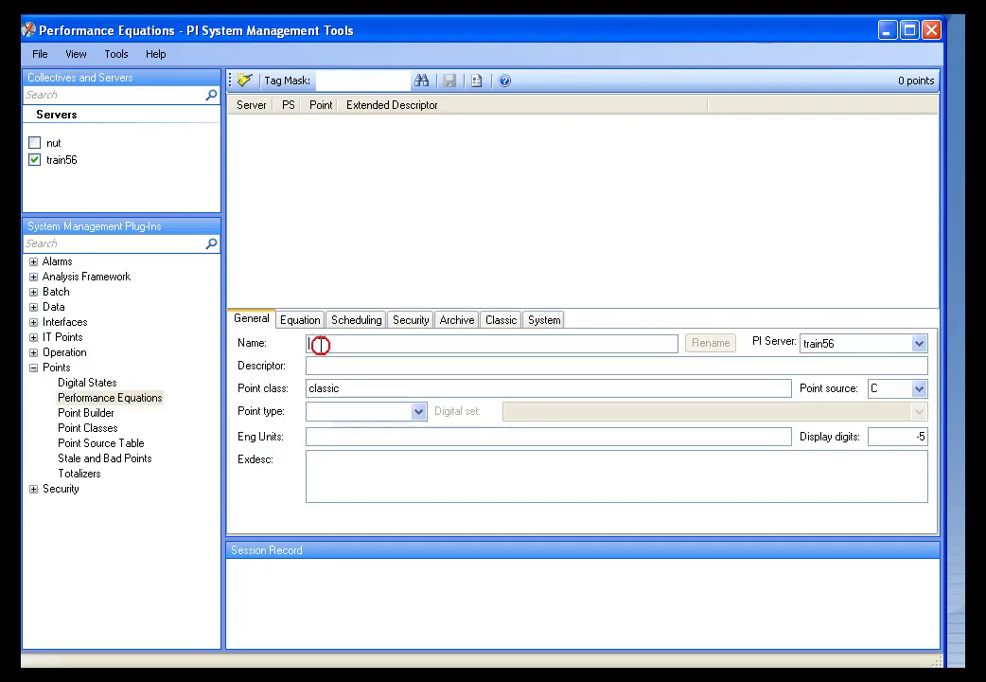
pyautogui.write('Triiger2')
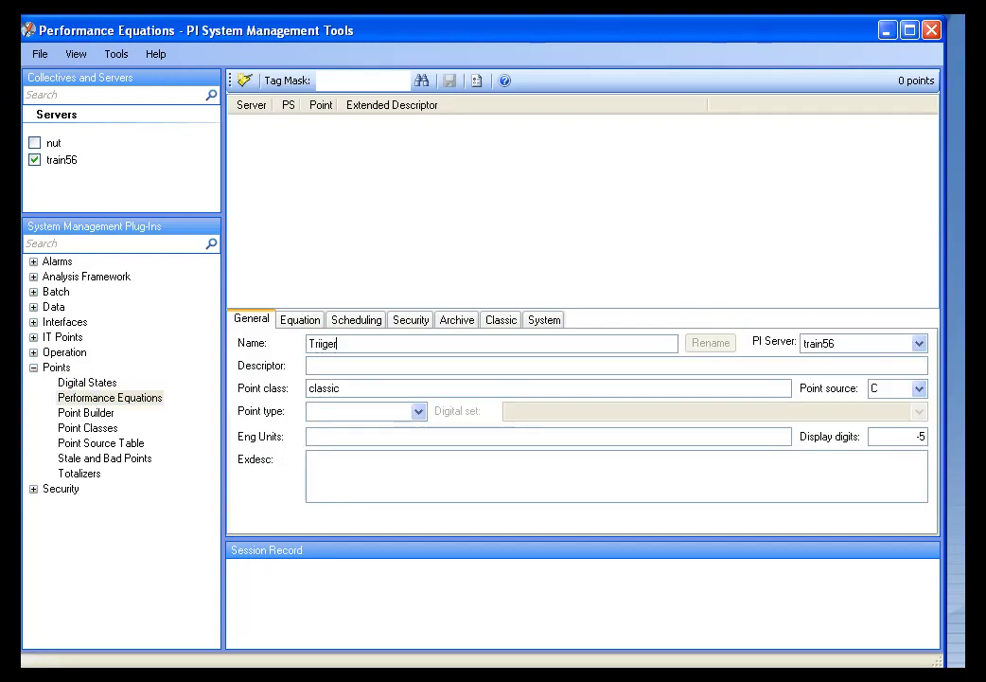
pyautogui.press('BackSpace')
pyautogui.press('BackSpace')
pyautogui.press('BackSpace')
pyautogui.press('BackSpace')
pyautogui.press('BackSpace')
pyautogui.write('gger2')
pyautogui.click(418, 412)
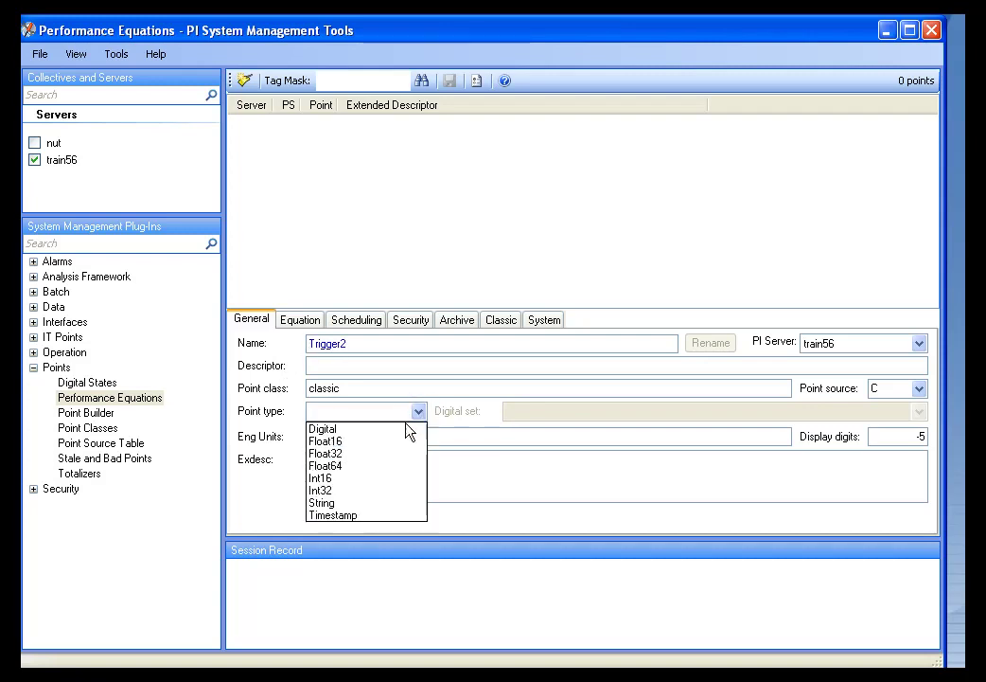
pyautogui.click(330, 480)
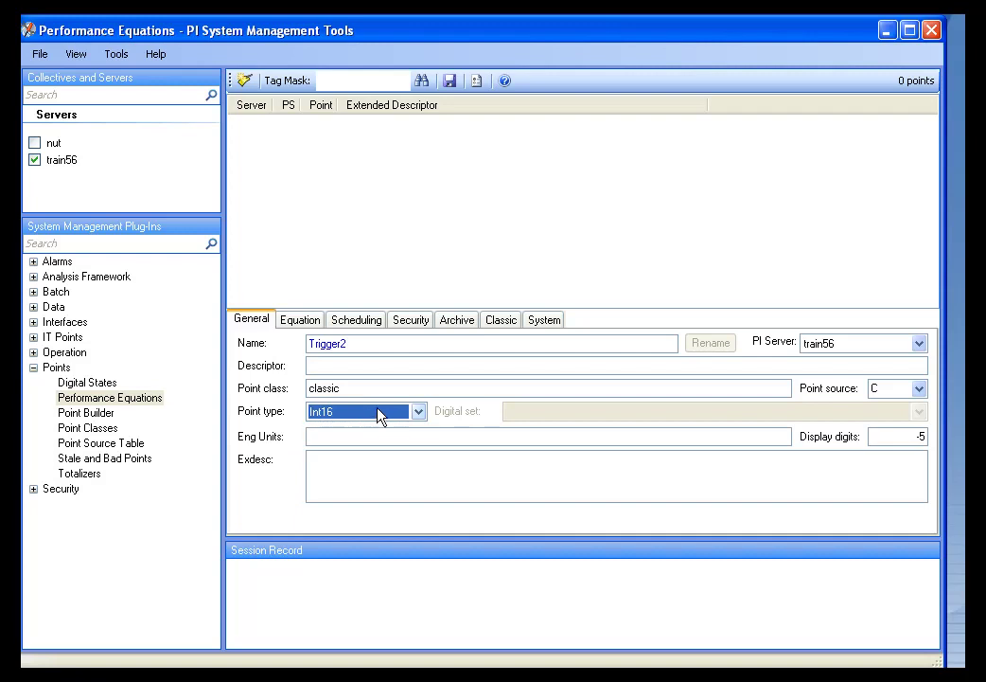
# - Show Trigger2's equation settings, and switch to the C:\Program Files\PIPC\HELP folder to check where PEReference.chm is located
pyautogui.click(294, 322)
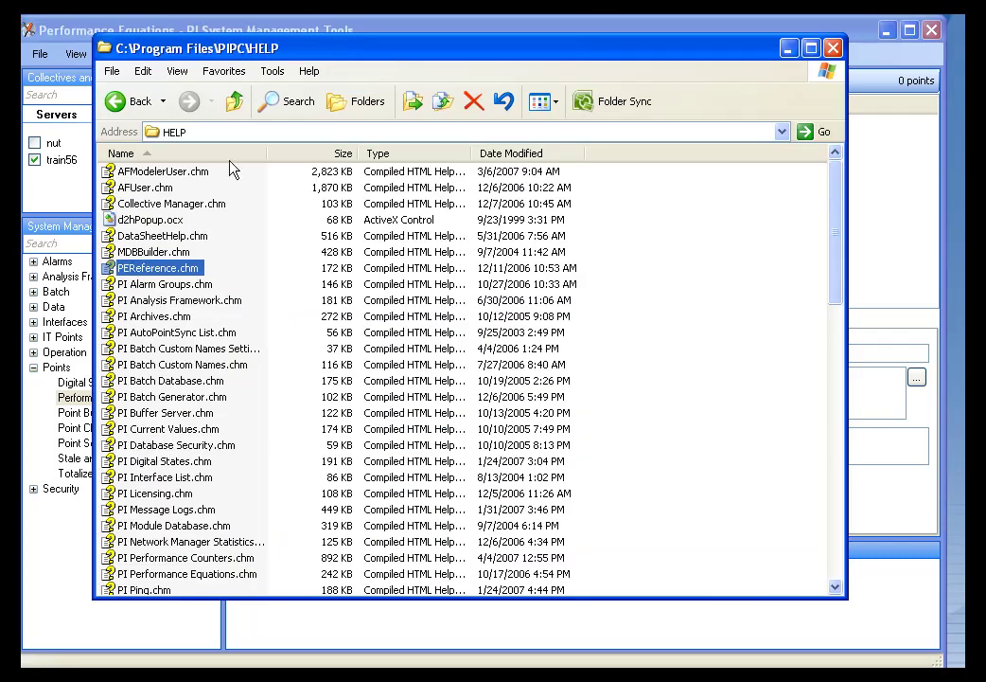
pyautogui.click(782, 132)
pyautogui.scroll(2, 568, 228)
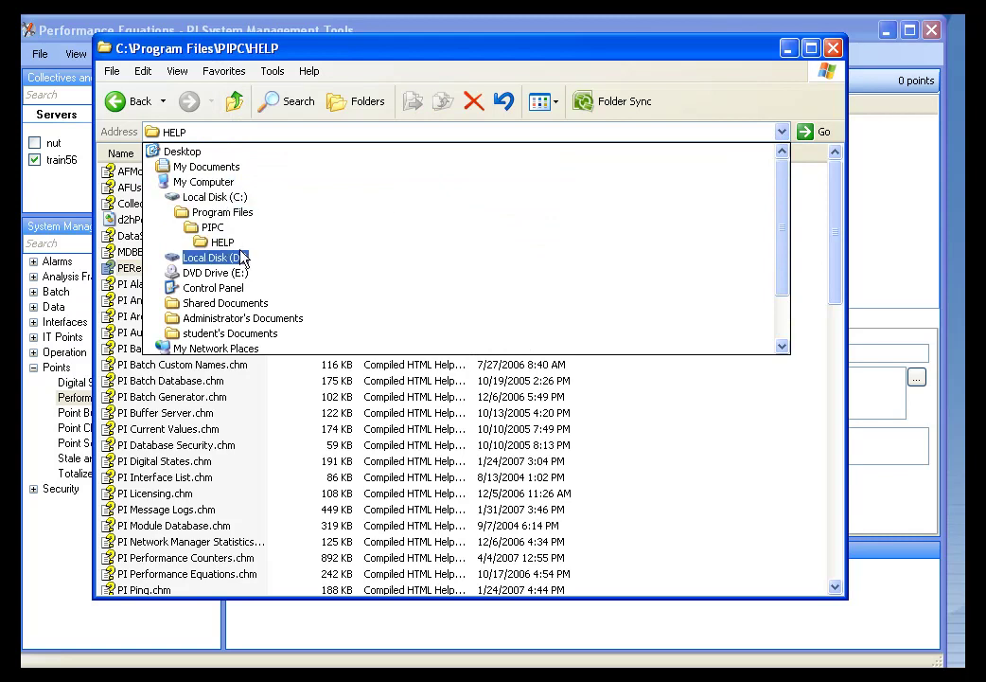
pyautogui.scroll(-2, 284, 398)
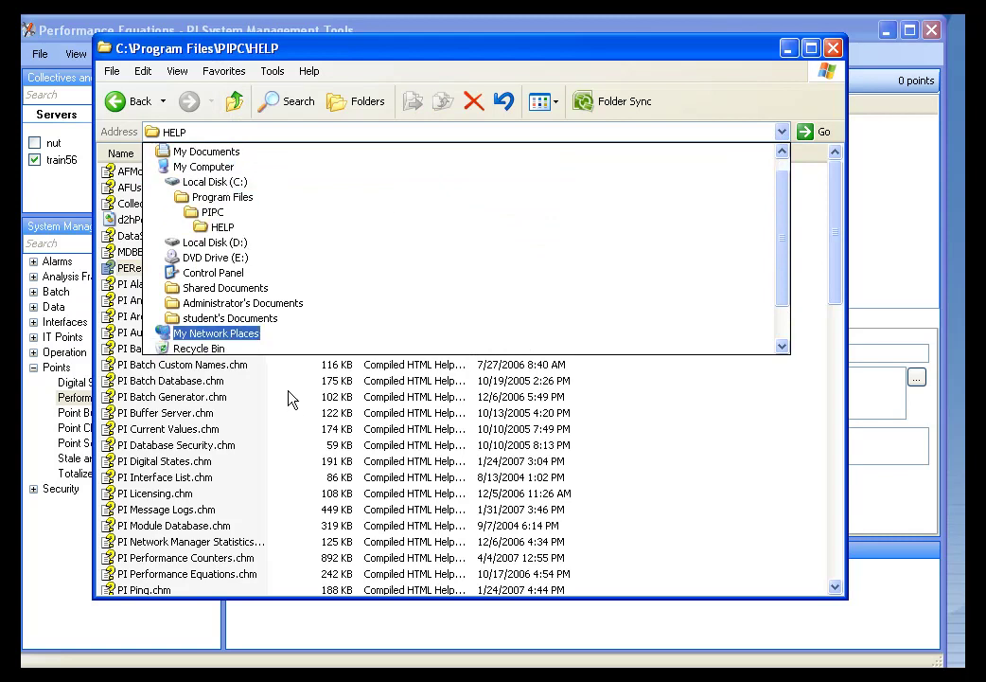
pyautogui.click(170, 274)
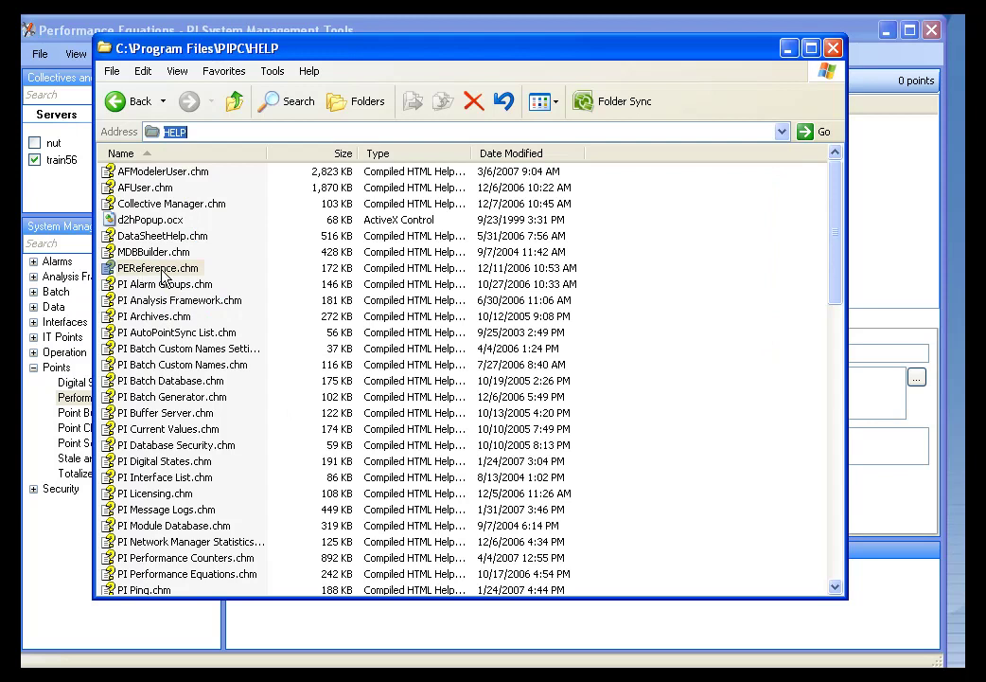
# - Open PEReference.chm, enlarge the manual window and display the TimeGT function's reference page
pyautogui.click(177, 271)
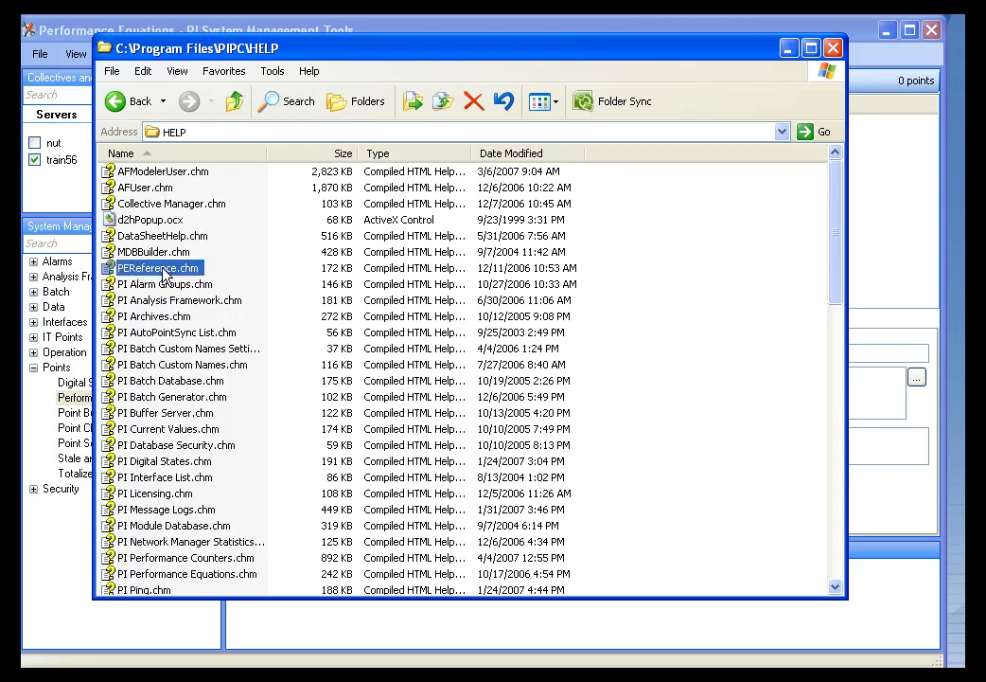
pyautogui.doubleClick(163, 272)
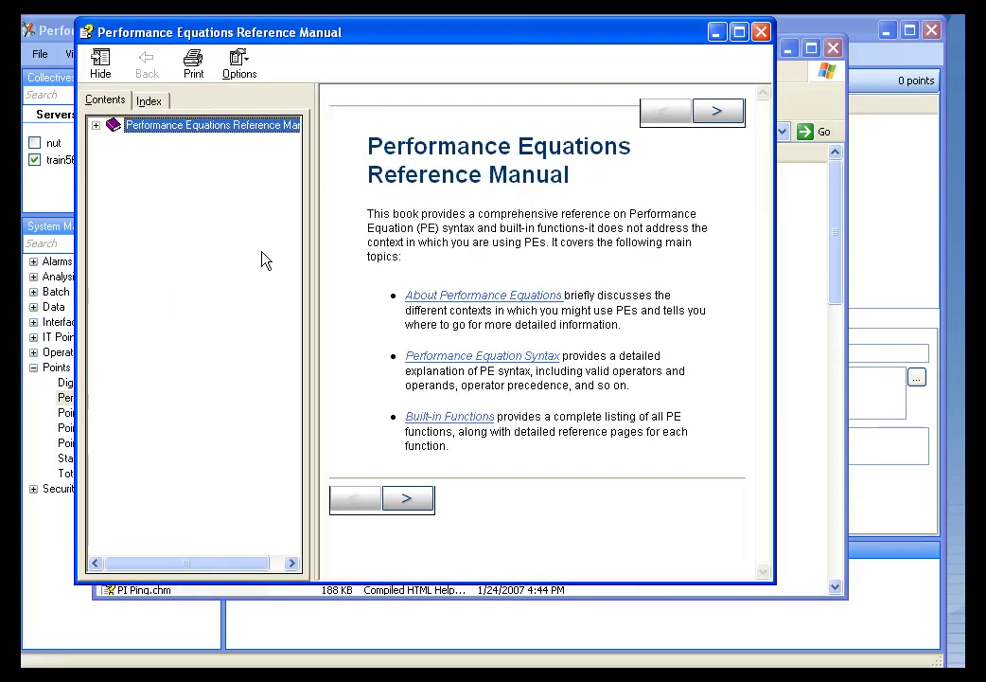
pyautogui.moveTo(409, 31); pyautogui.dragTo(392, 32)
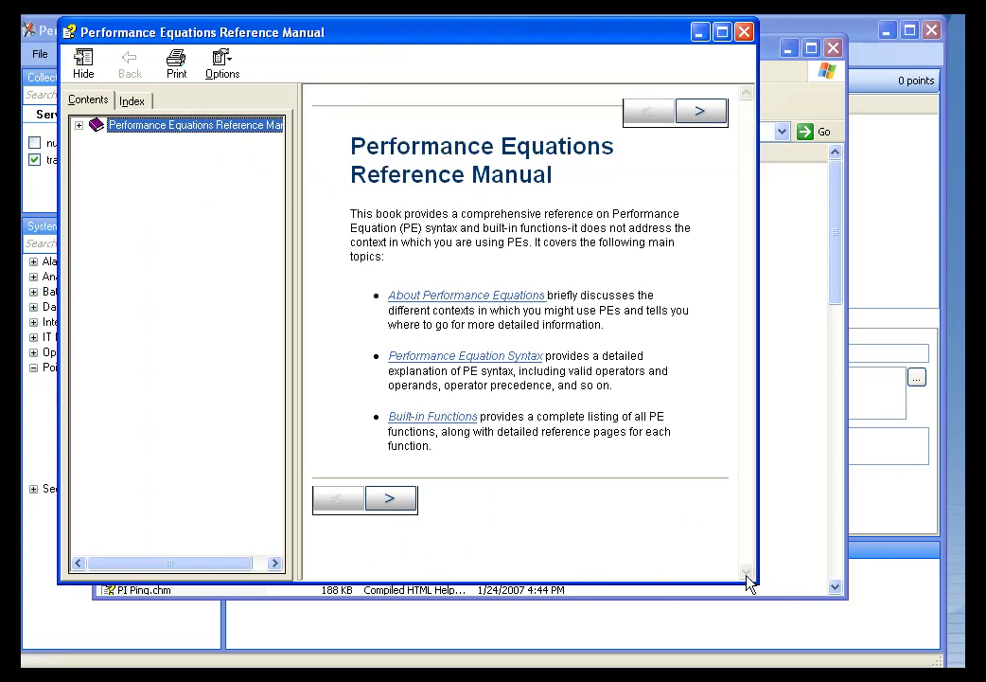
pyautogui.moveTo(757, 574); pyautogui.dragTo(819, 641)
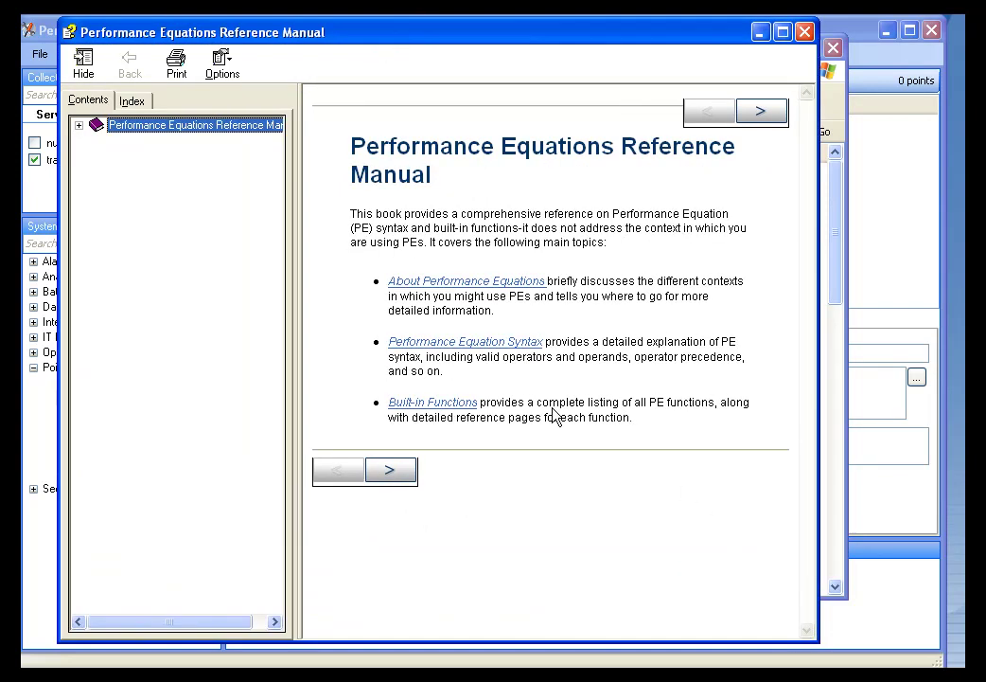
pyautogui.click(78, 125)
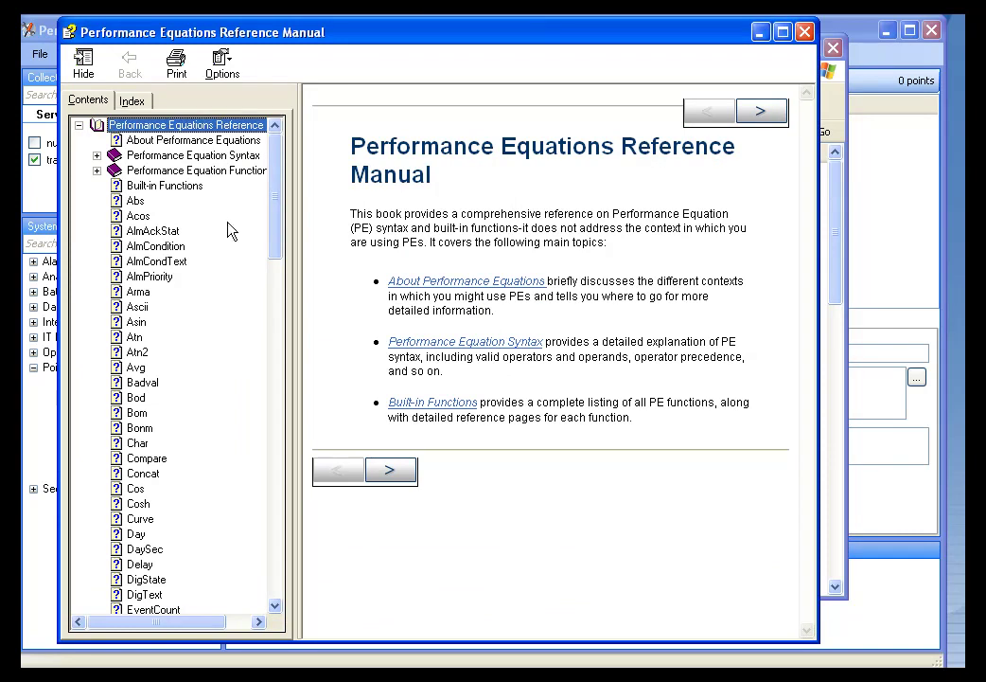
pyautogui.moveTo(277, 161); pyautogui.dragTo(301, 507)
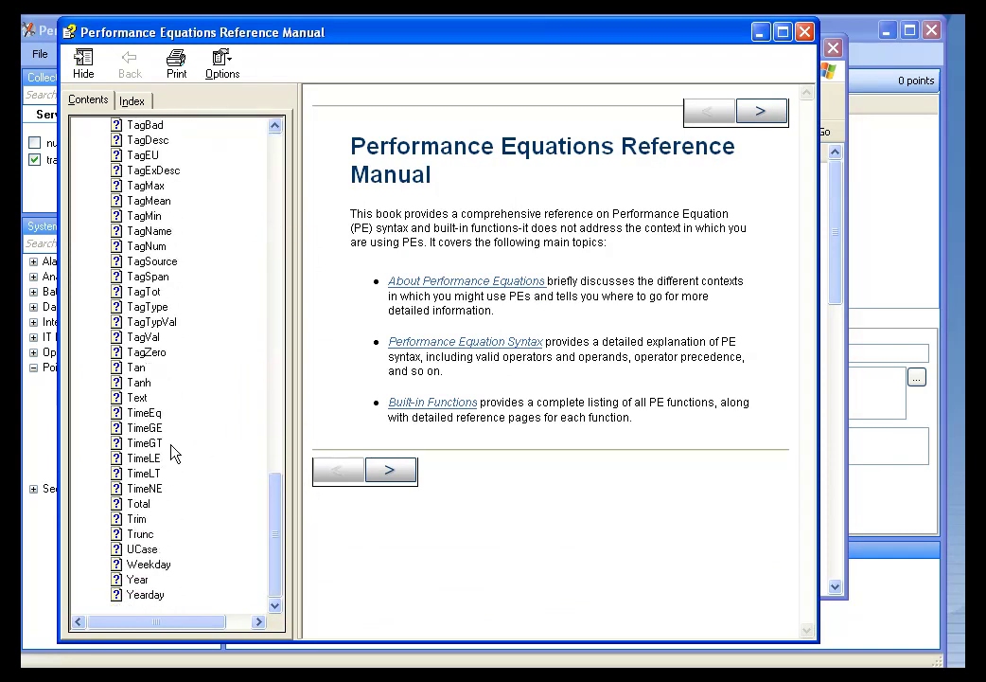
pyautogui.click(143, 444)
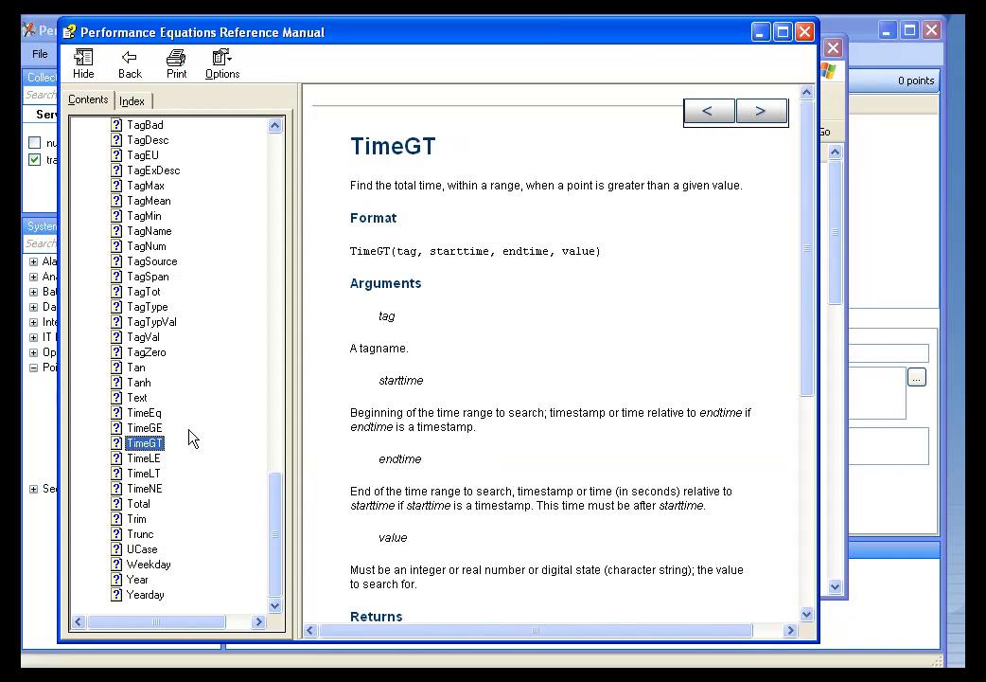
# - Copy the TimeGT(tag, starttime, endtime, value) format line and paste it into Trigger2's equation in PI System Management Tools
pyautogui.moveTo(608, 250); pyautogui.dragTo(349, 251)
pyautogui.rightClick(443, 258)
pyautogui.click(464, 279)
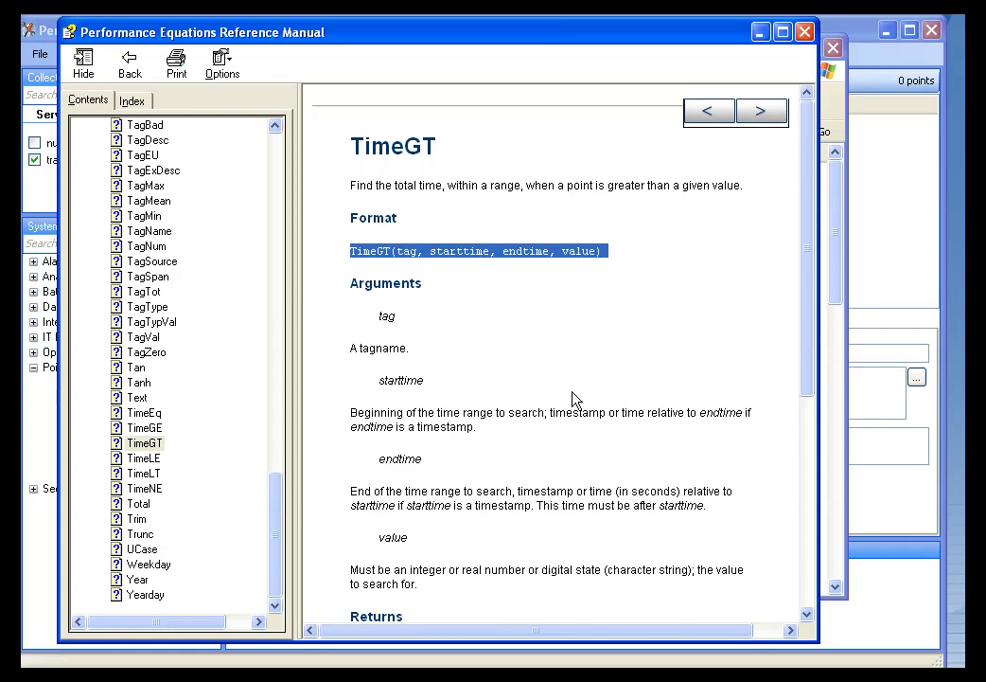
pyautogui.hotkey('alt', 'Tab')
pyautogui.rightClick(364, 381)
pyautogui.click(398, 449)
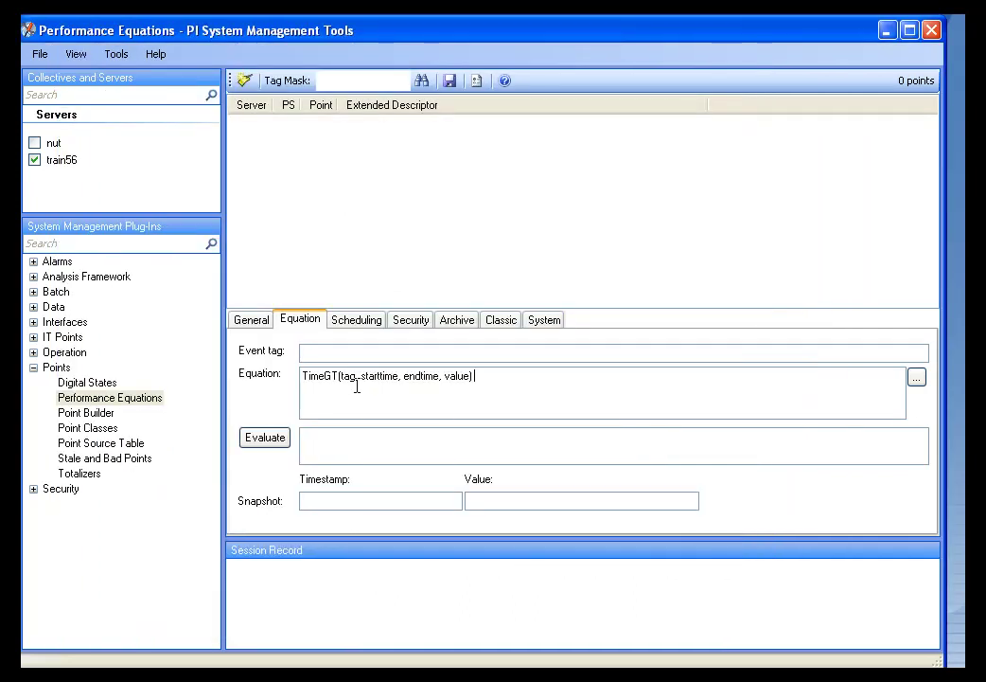
# - In the TimeGT expression, replace the tag argument with 'cdt158' and the starttime argument with '*-2m'
pyautogui.doubleClick(348, 376)
pyautogui.write("'cdt158'")
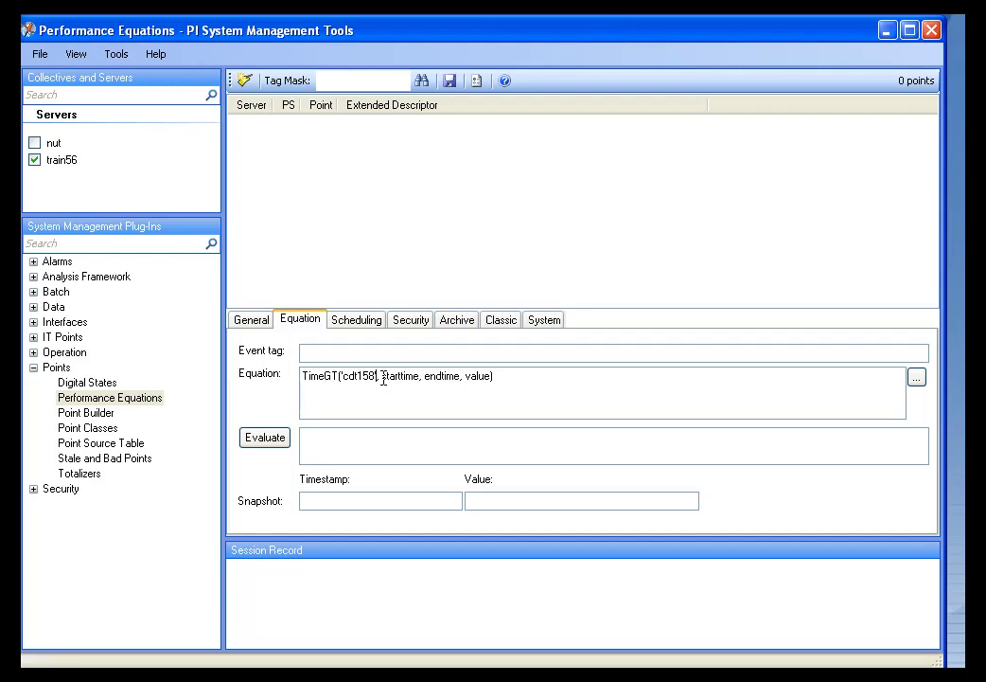
pyautogui.moveTo(384, 378); pyautogui.dragTo(416, 381)
pyautogui.press('Delete')
pyautogui.write("', '*")
pyautogui.press('Left')
pyautogui.write('*-2m')
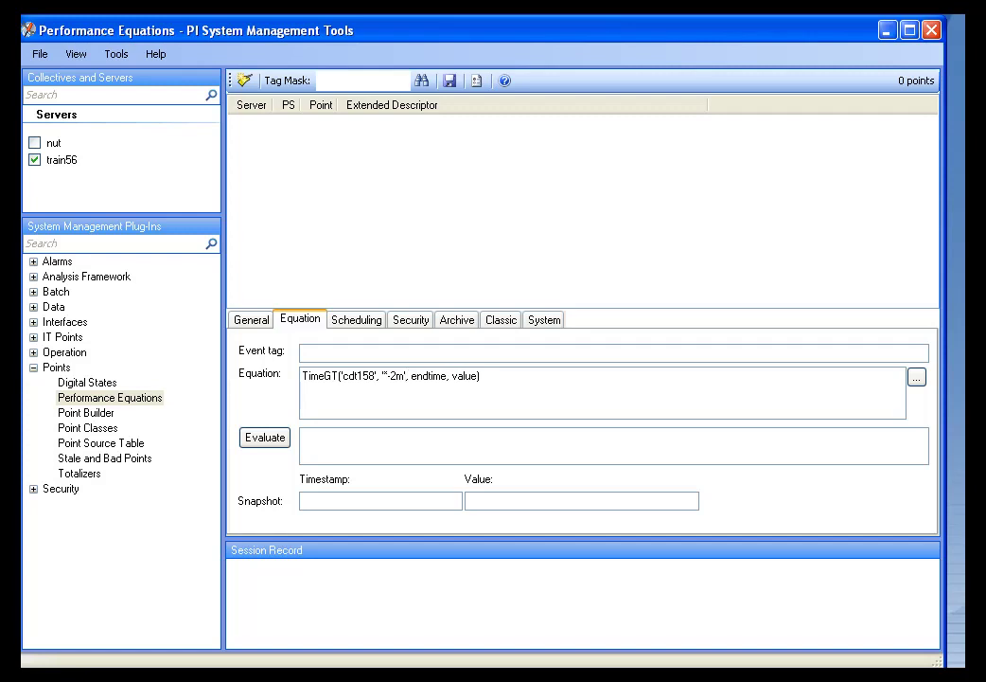
# - Replace the endtime argument with '*' and the value argument with 80 in the TimeGT expression
pyautogui.press('Right')
pyautogui.press('Right')
pyautogui.press('Right')
pyautogui.write('*')
pyautogui.press('Delete')
pyautogui.press('Delete')
pyautogui.press('Delete')
pyautogui.press('Delete')
pyautogui.press('Delete')
pyautogui.press('Delete')
pyautogui.press('Delete')
pyautogui.write("'")
pyautogui.press('Right')
pyautogui.press('Right')
pyautogui.press('Delete')
pyautogui.press('Delete')
pyautogui.press('Delete')
pyautogui.press('Delete')
pyautogui.press('Delete')
pyautogui.write('80')
# - Check the tag, time range and threshold arguments of the TimeGT expression and evaluate it
pyautogui.click(361, 383)
pyautogui.click(399, 379)
pyautogui.click(419, 384)
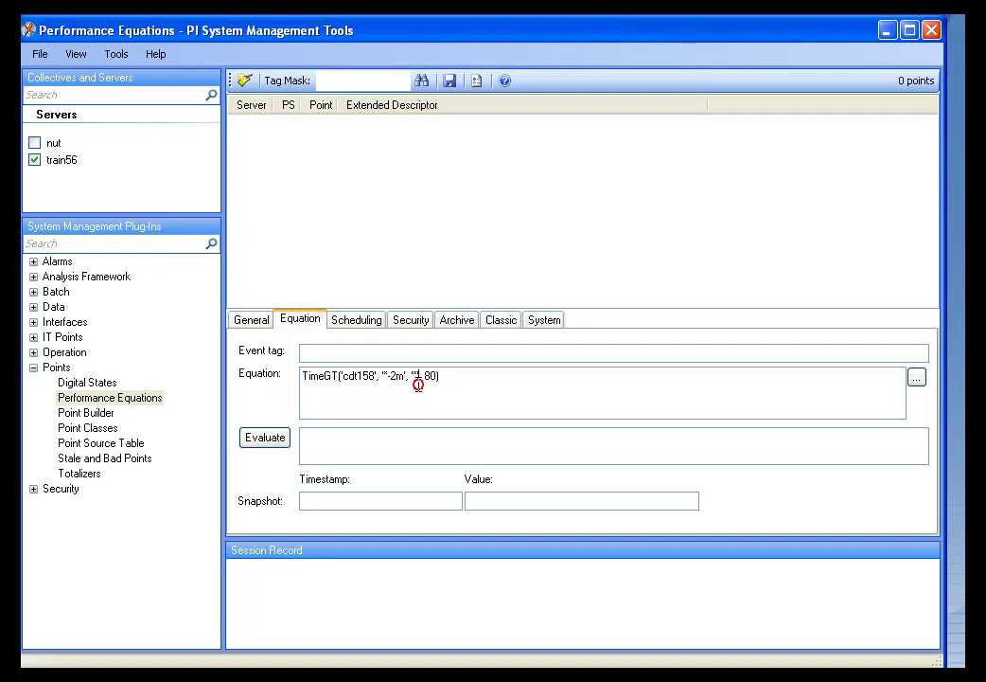
pyautogui.click(398, 384)
pyautogui.click(434, 379)
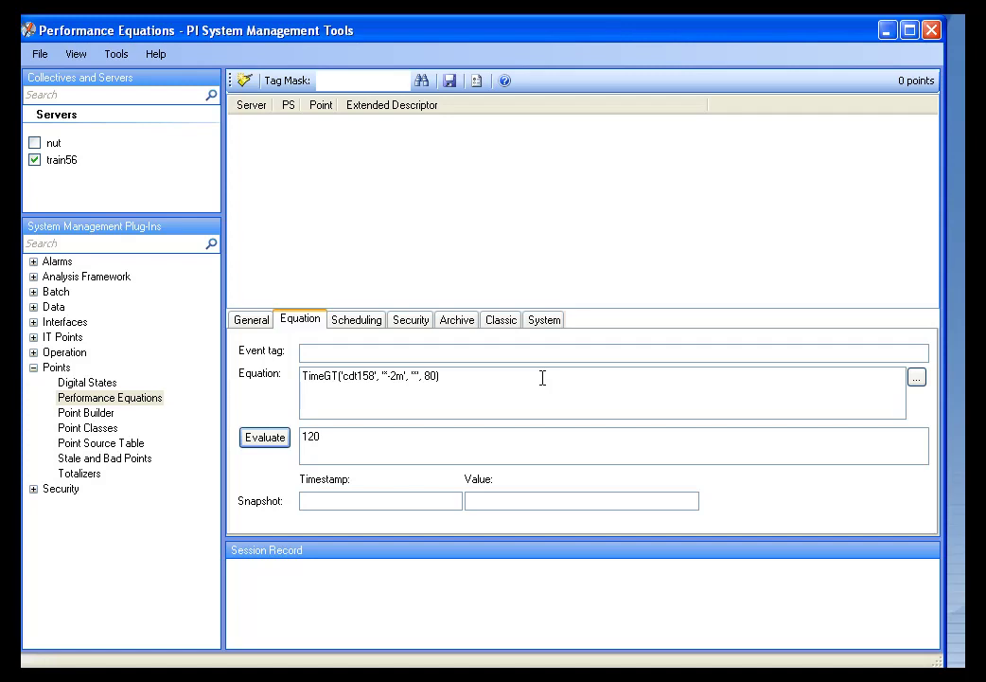
# - Wrap the TimeGT expression as If (...) >120 then 1 else 0 and evaluate the equation
pyautogui.click(458, 378)
pyautogui.press('Home')
pyautogui.write('If ')
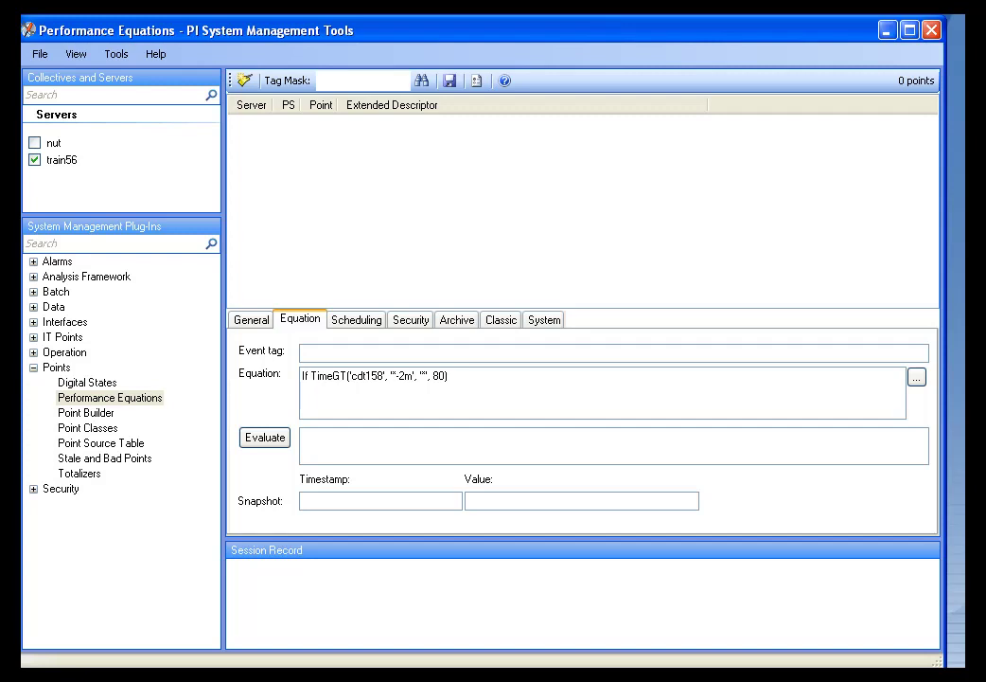
pyautogui.write('(')
pyautogui.press('End')
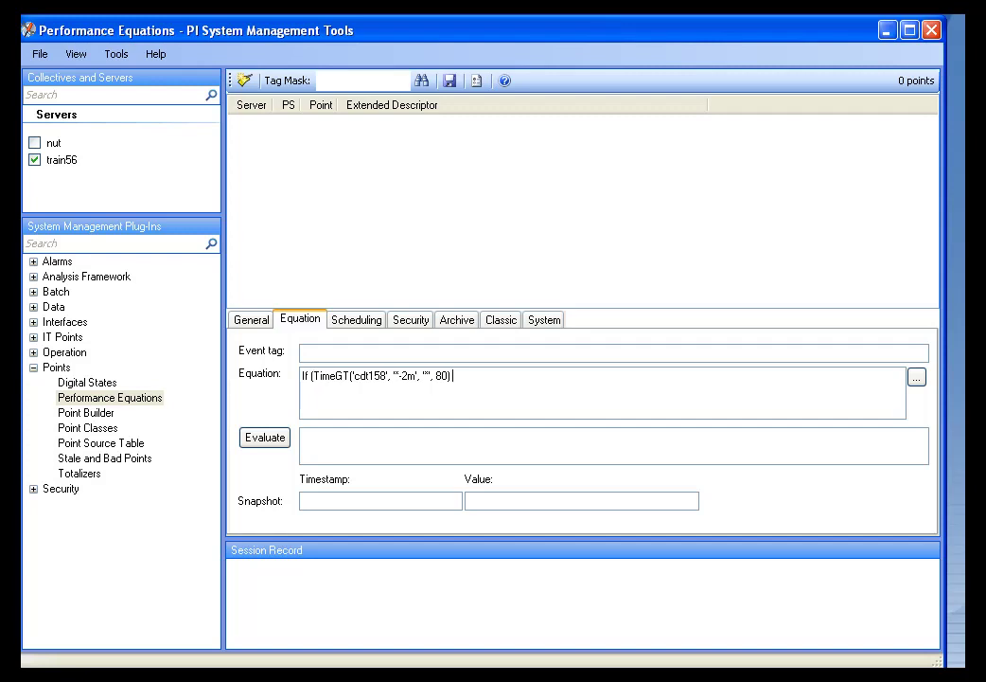
pyautogui.write(') >120 then 1 else 0')
pyautogui.click(279, 438)
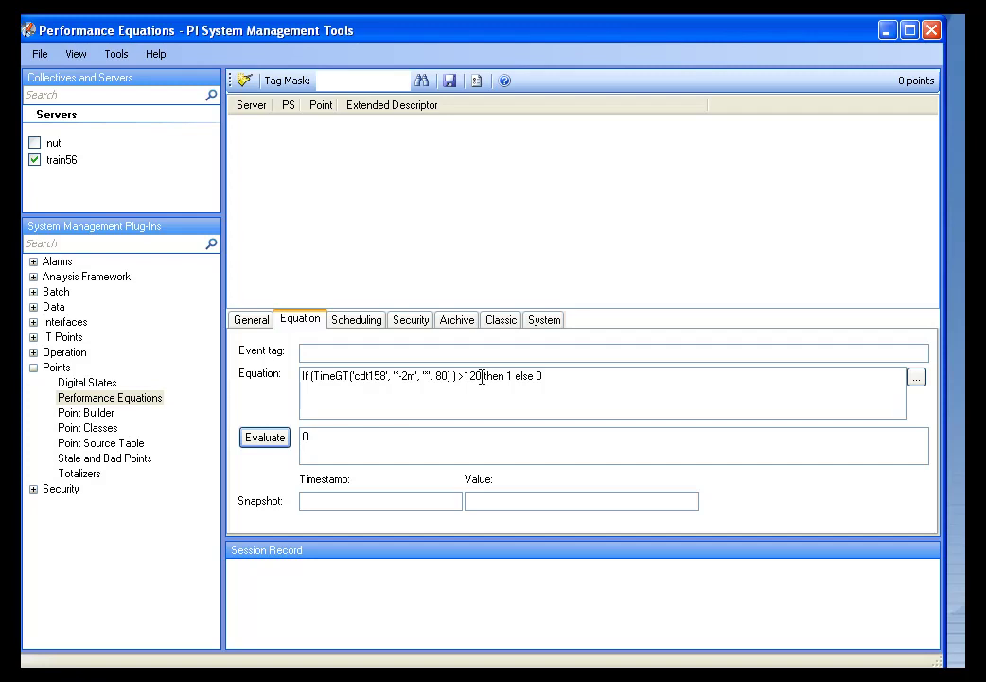
# - Set the equation's comparison limit to 119 and evaluate it again
pyautogui.moveTo(482, 377); pyautogui.dragTo(471, 377)
pyautogui.write('19')
pyautogui.click(269, 441)
# - Review Trigger2's scheduling, set its exception and compression deviations to 0 in the archive settings, and save the point
pyautogui.click(357, 325)
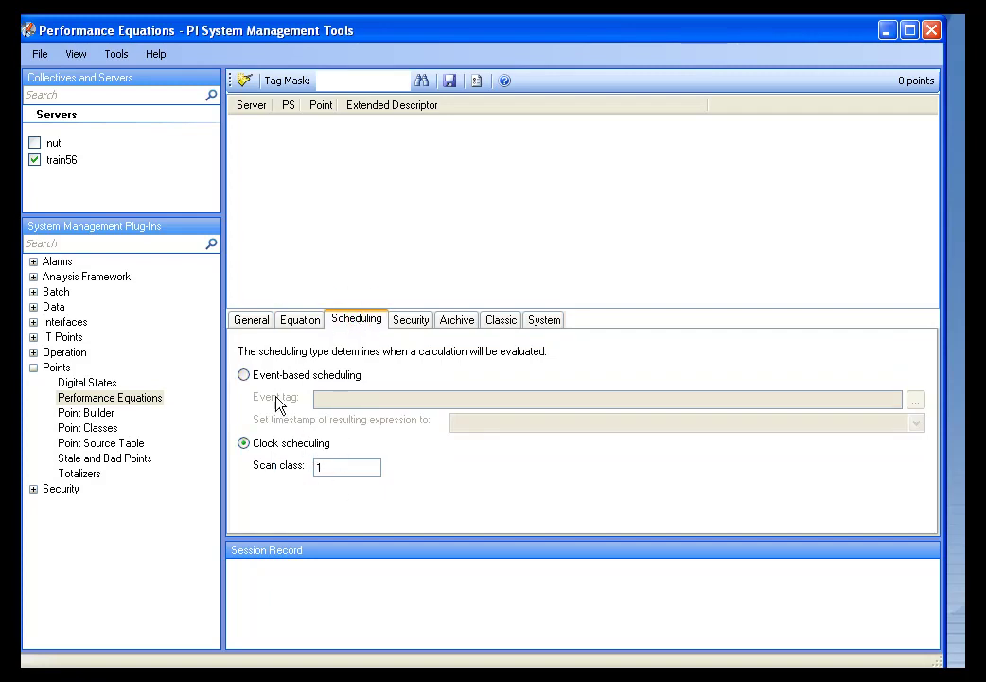
pyautogui.click(503, 324)
pyautogui.click(452, 322)
pyautogui.doubleClick(311, 443)
pyautogui.write('0')
pyautogui.doubleClick(511, 445)
pyautogui.write('0')
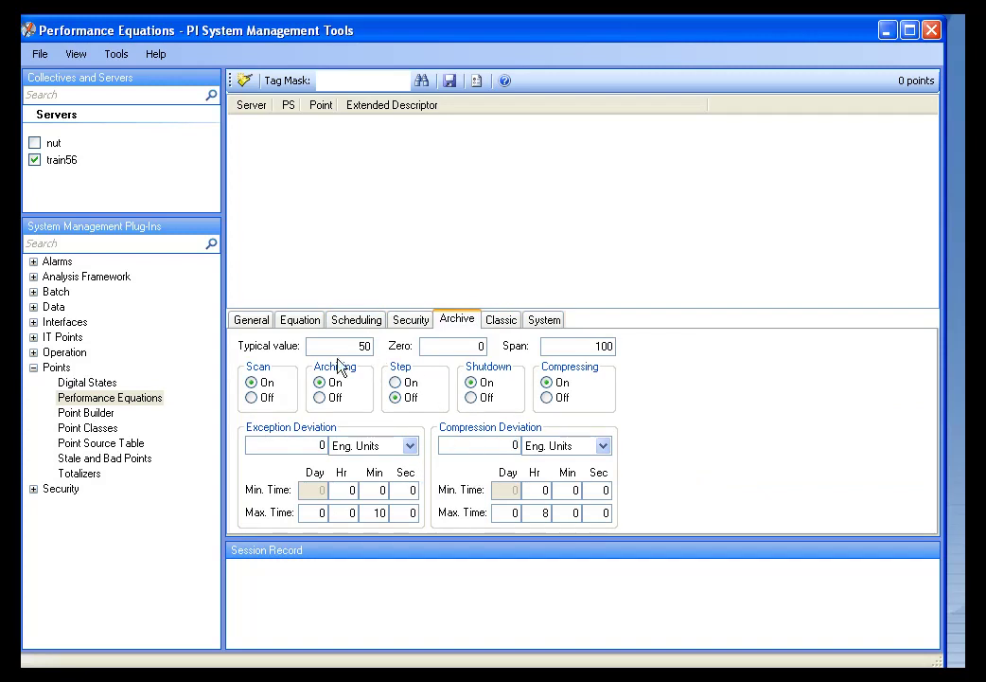
pyautogui.click(252, 320)
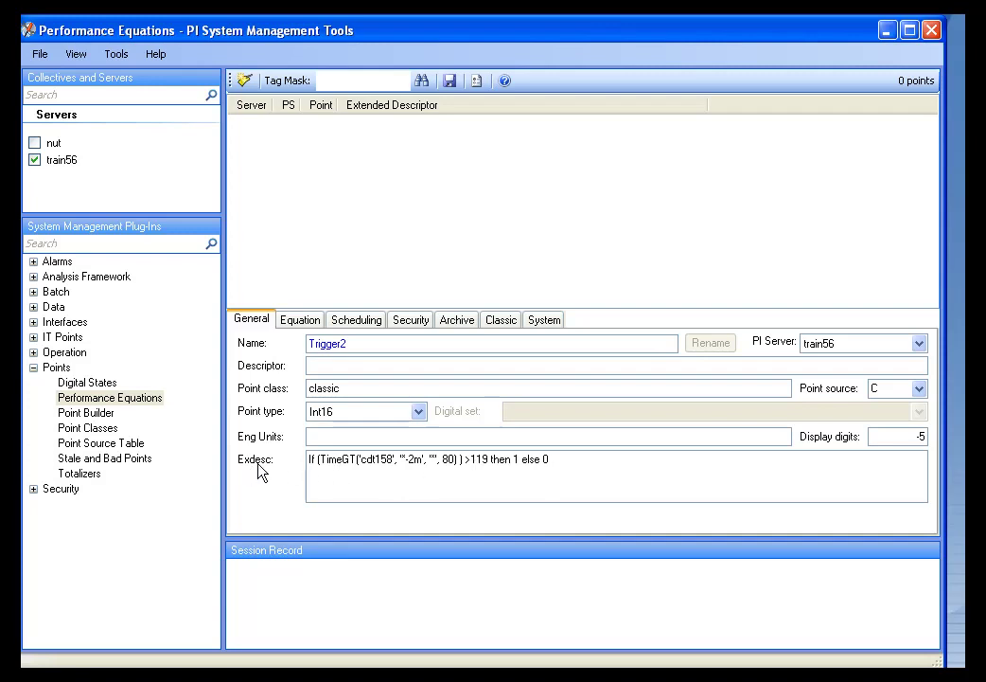
pyautogui.click(450, 81)
# - Show Point Builder briefly, return to Trigger2 in Performance Equations and evaluate its saved equation
pyautogui.click(87, 414)
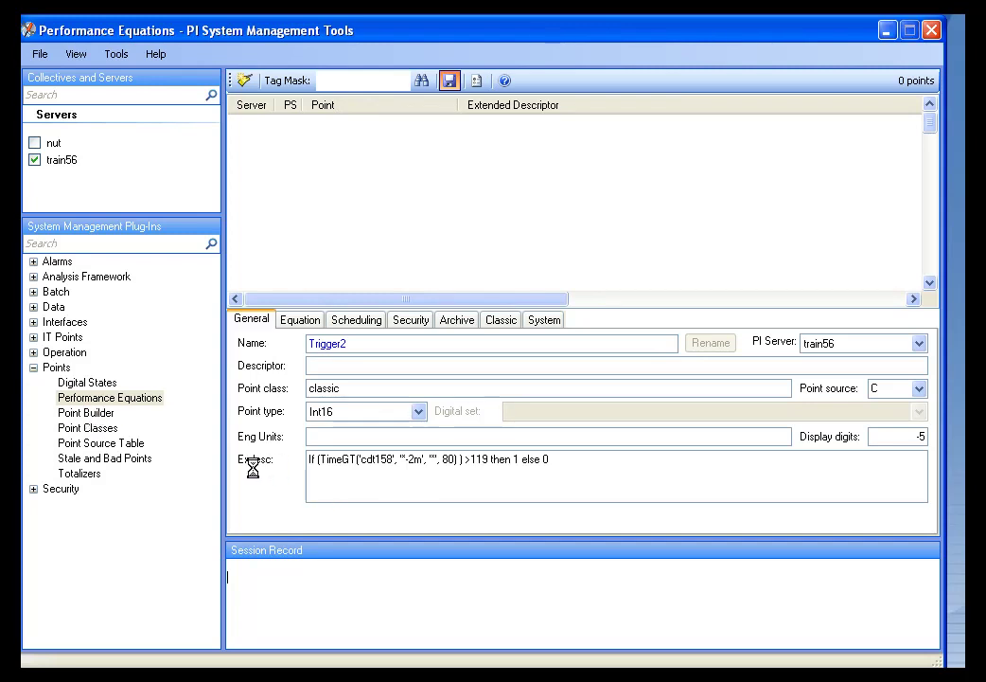
pyautogui.click(99, 414)
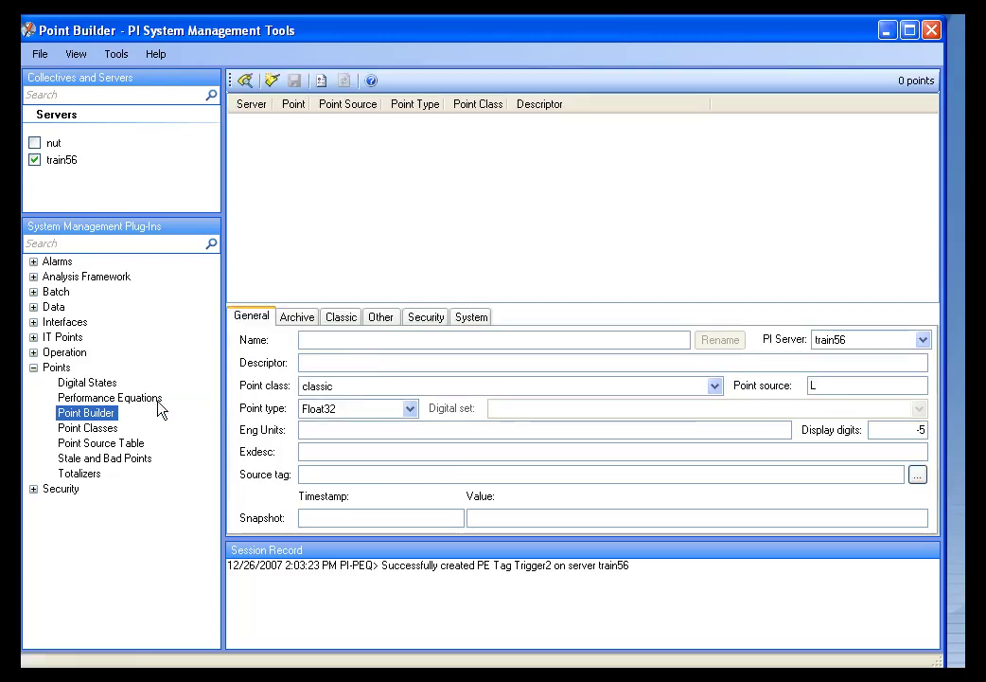
pyautogui.click(137, 398)
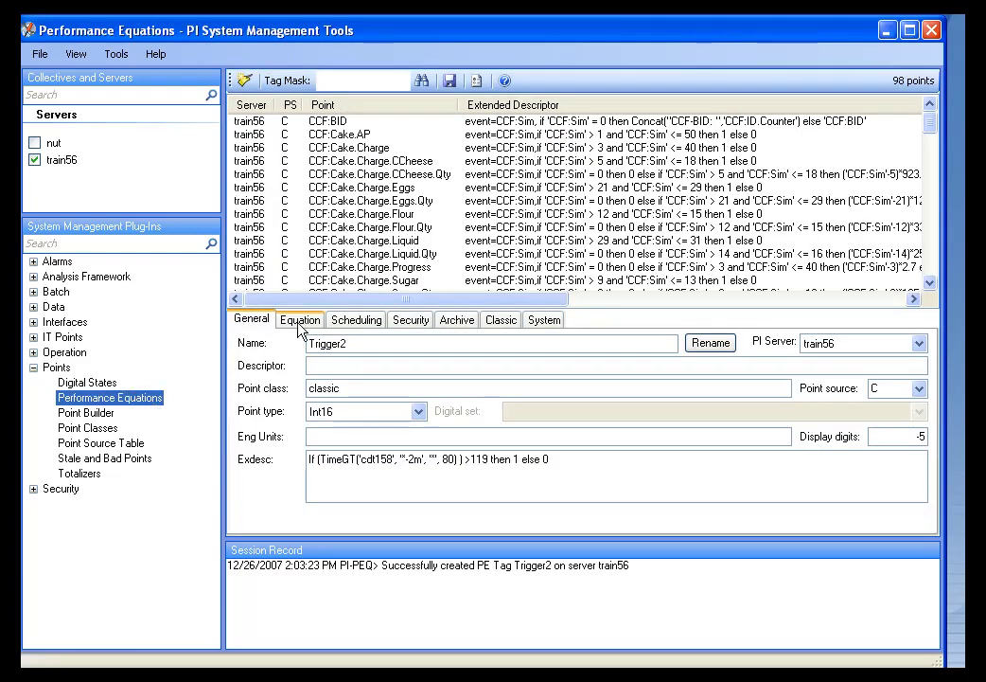
pyautogui.click(300, 321)
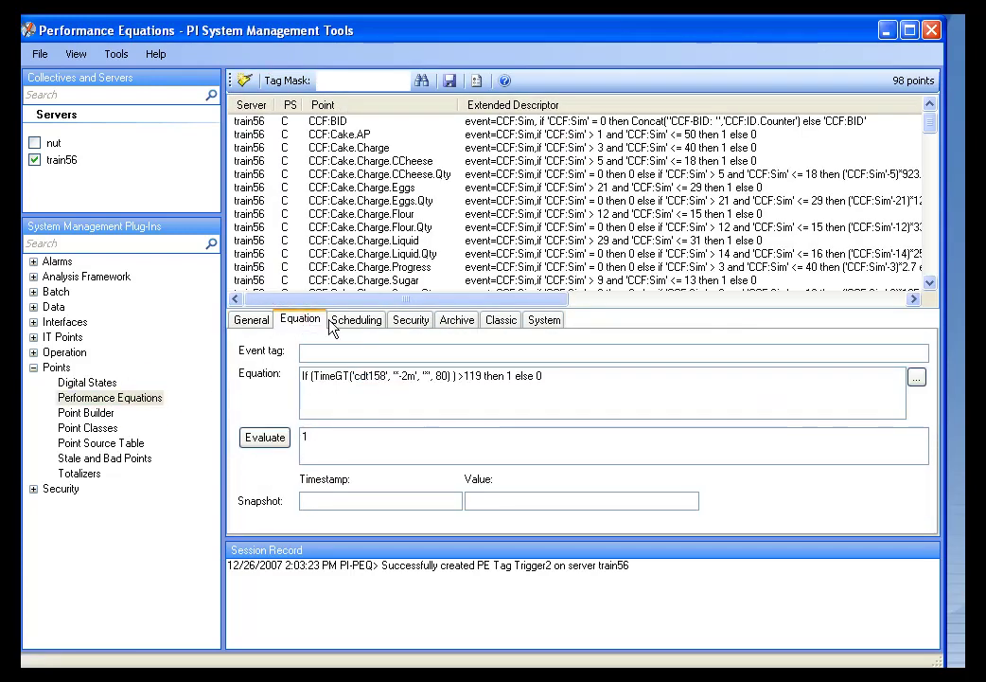
pyautogui.click(266, 439)
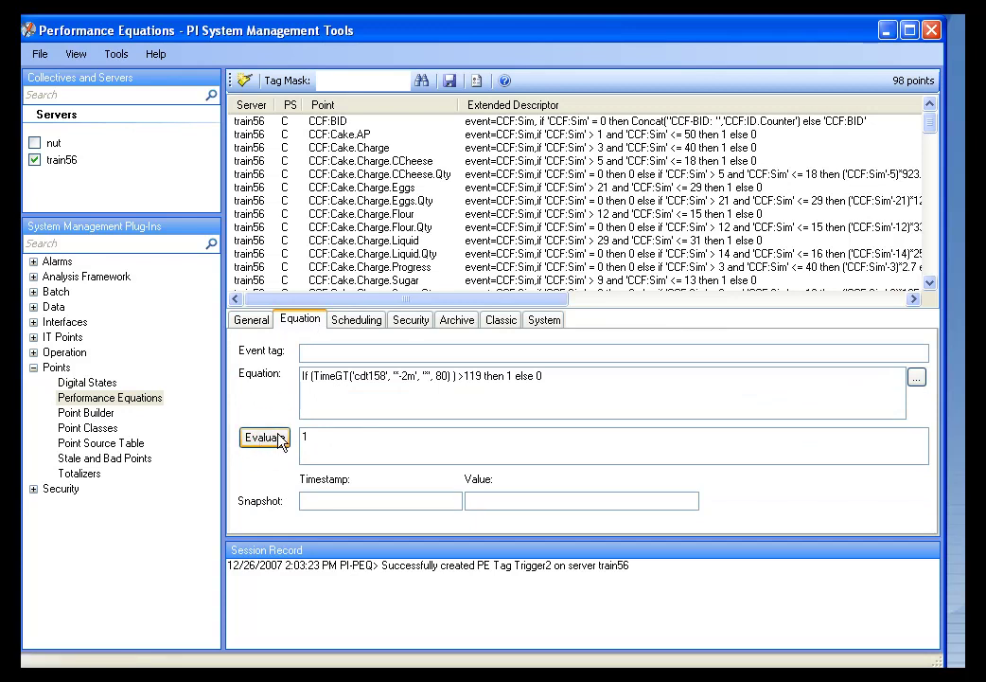